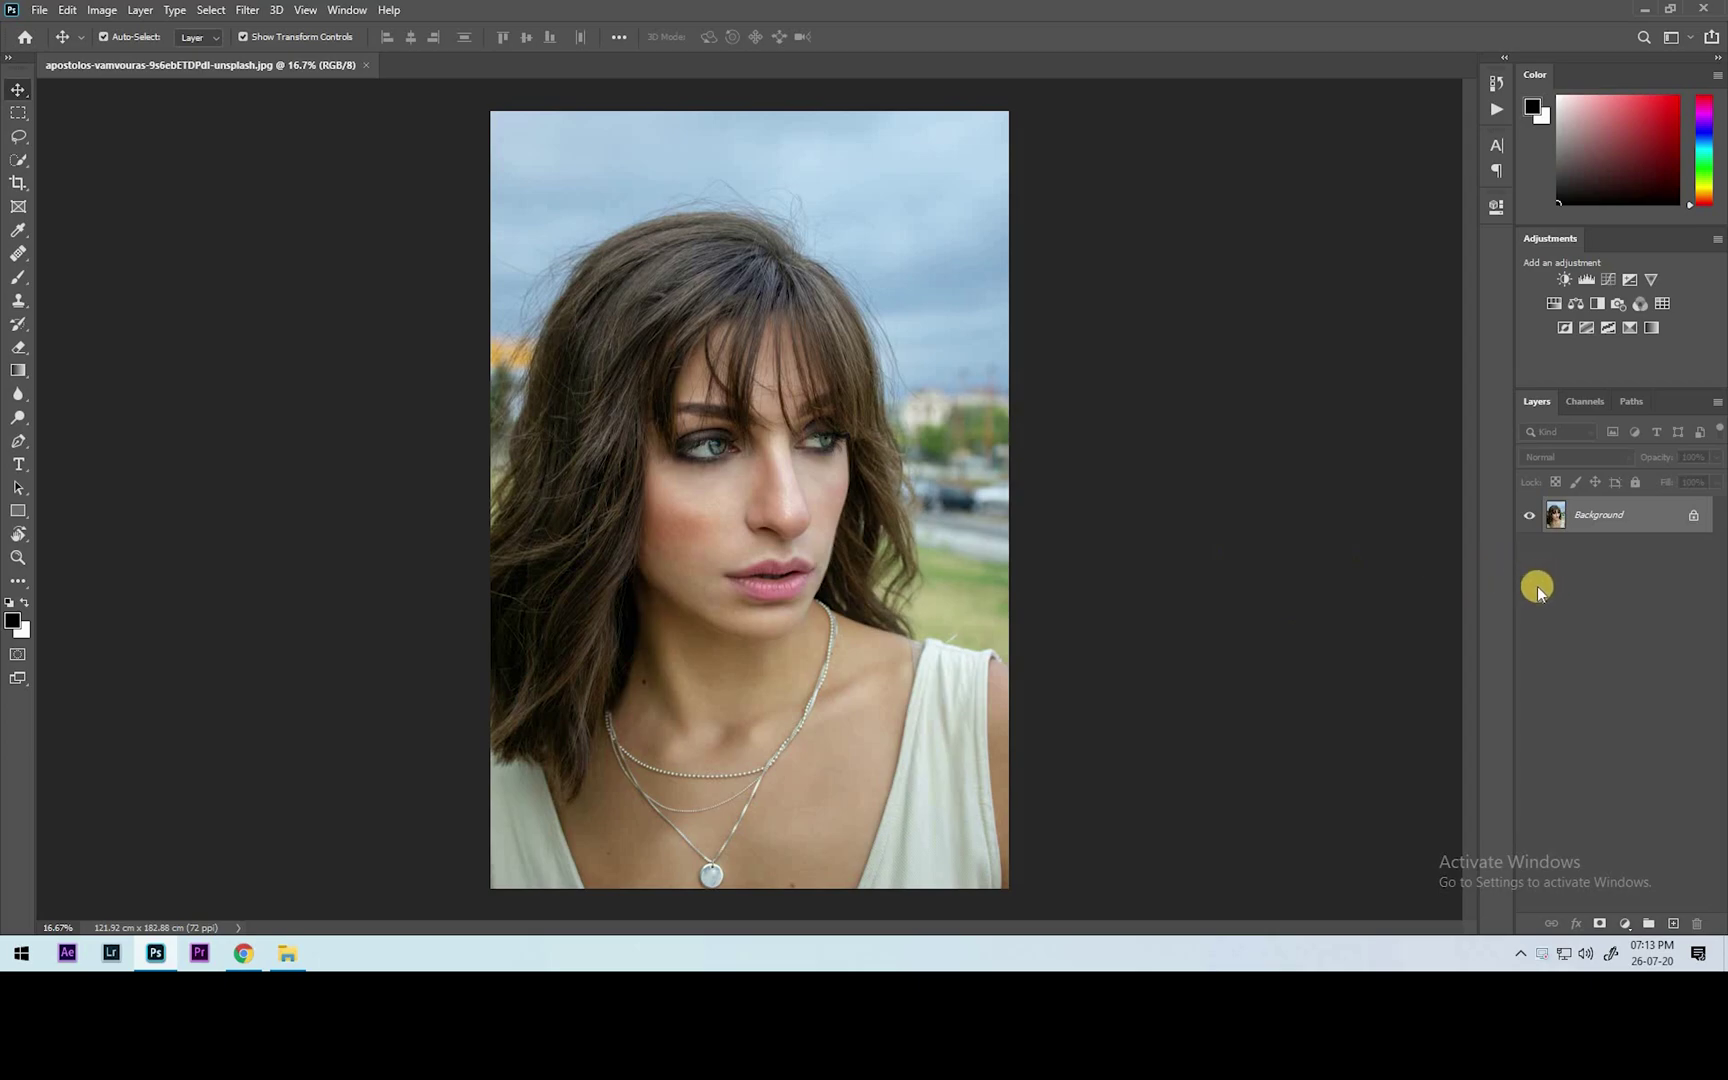
Step: Duplicate the Background layer as 'copy' and open it in the Camera Raw filter
{"action": "key", "text": "ctrl+j"}
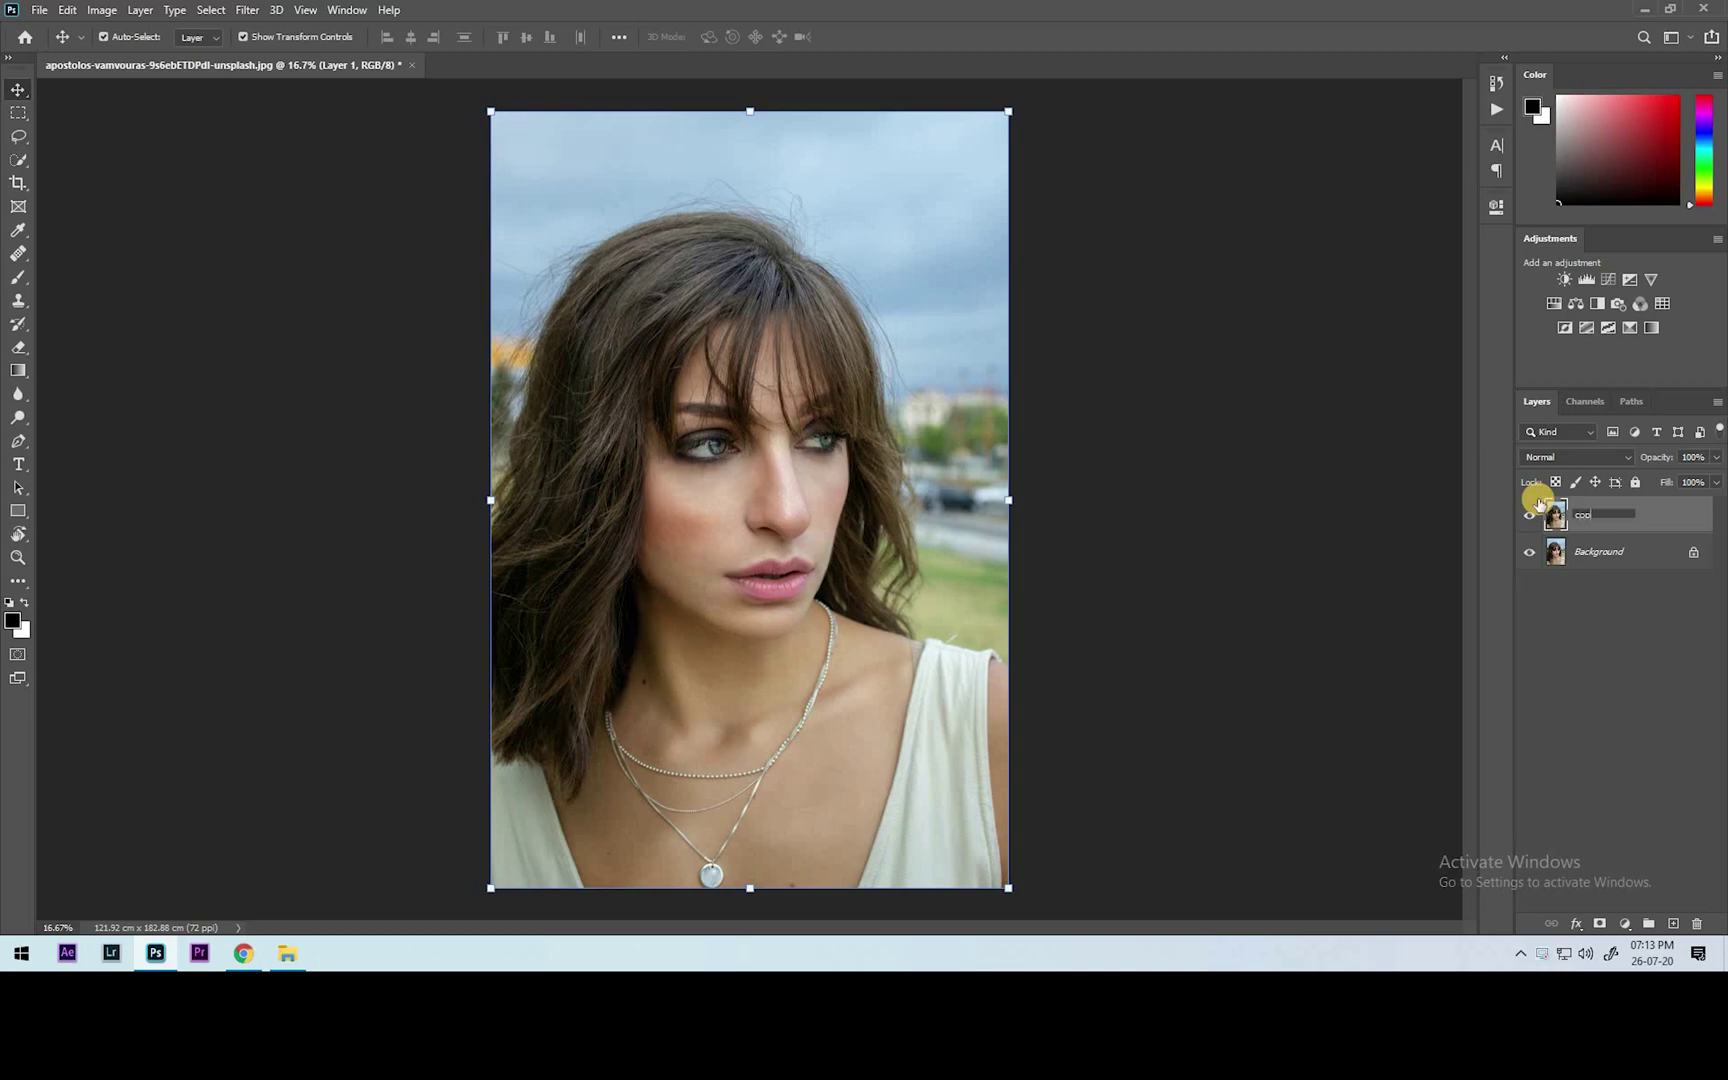
{"action": "key", "text": "Return"}
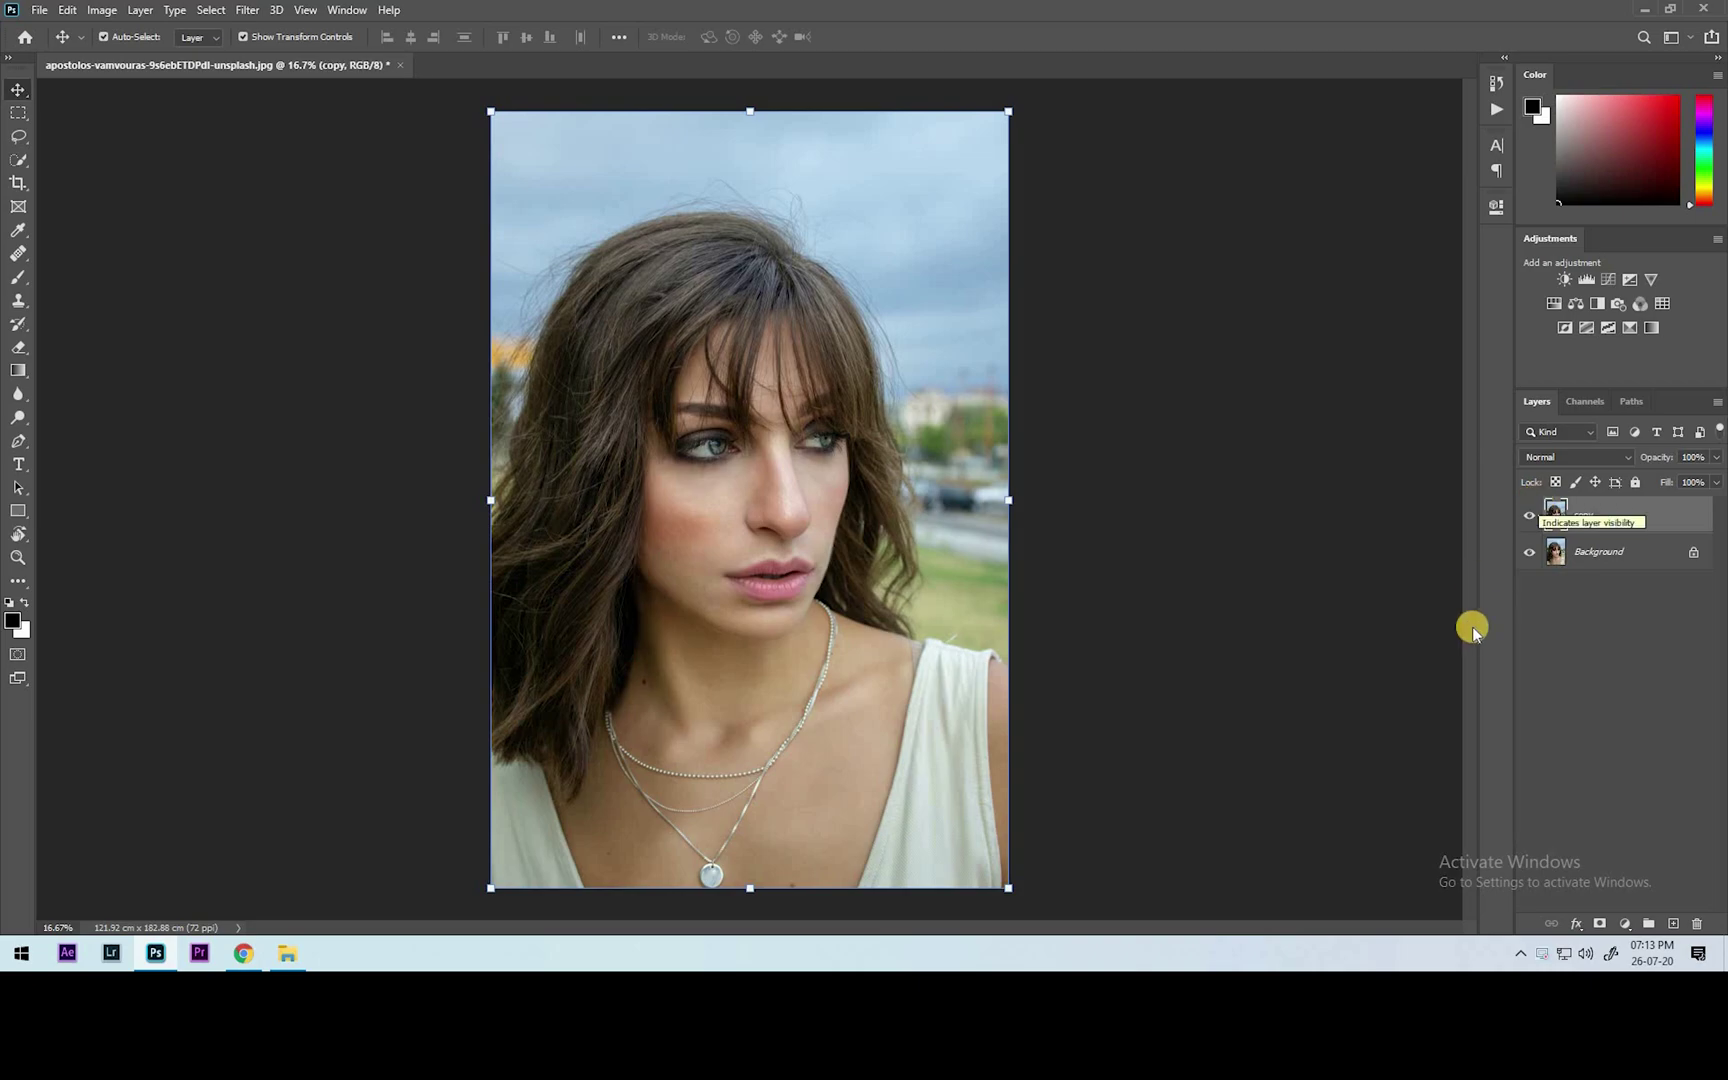
{"action": "key", "text": "ctrl"}
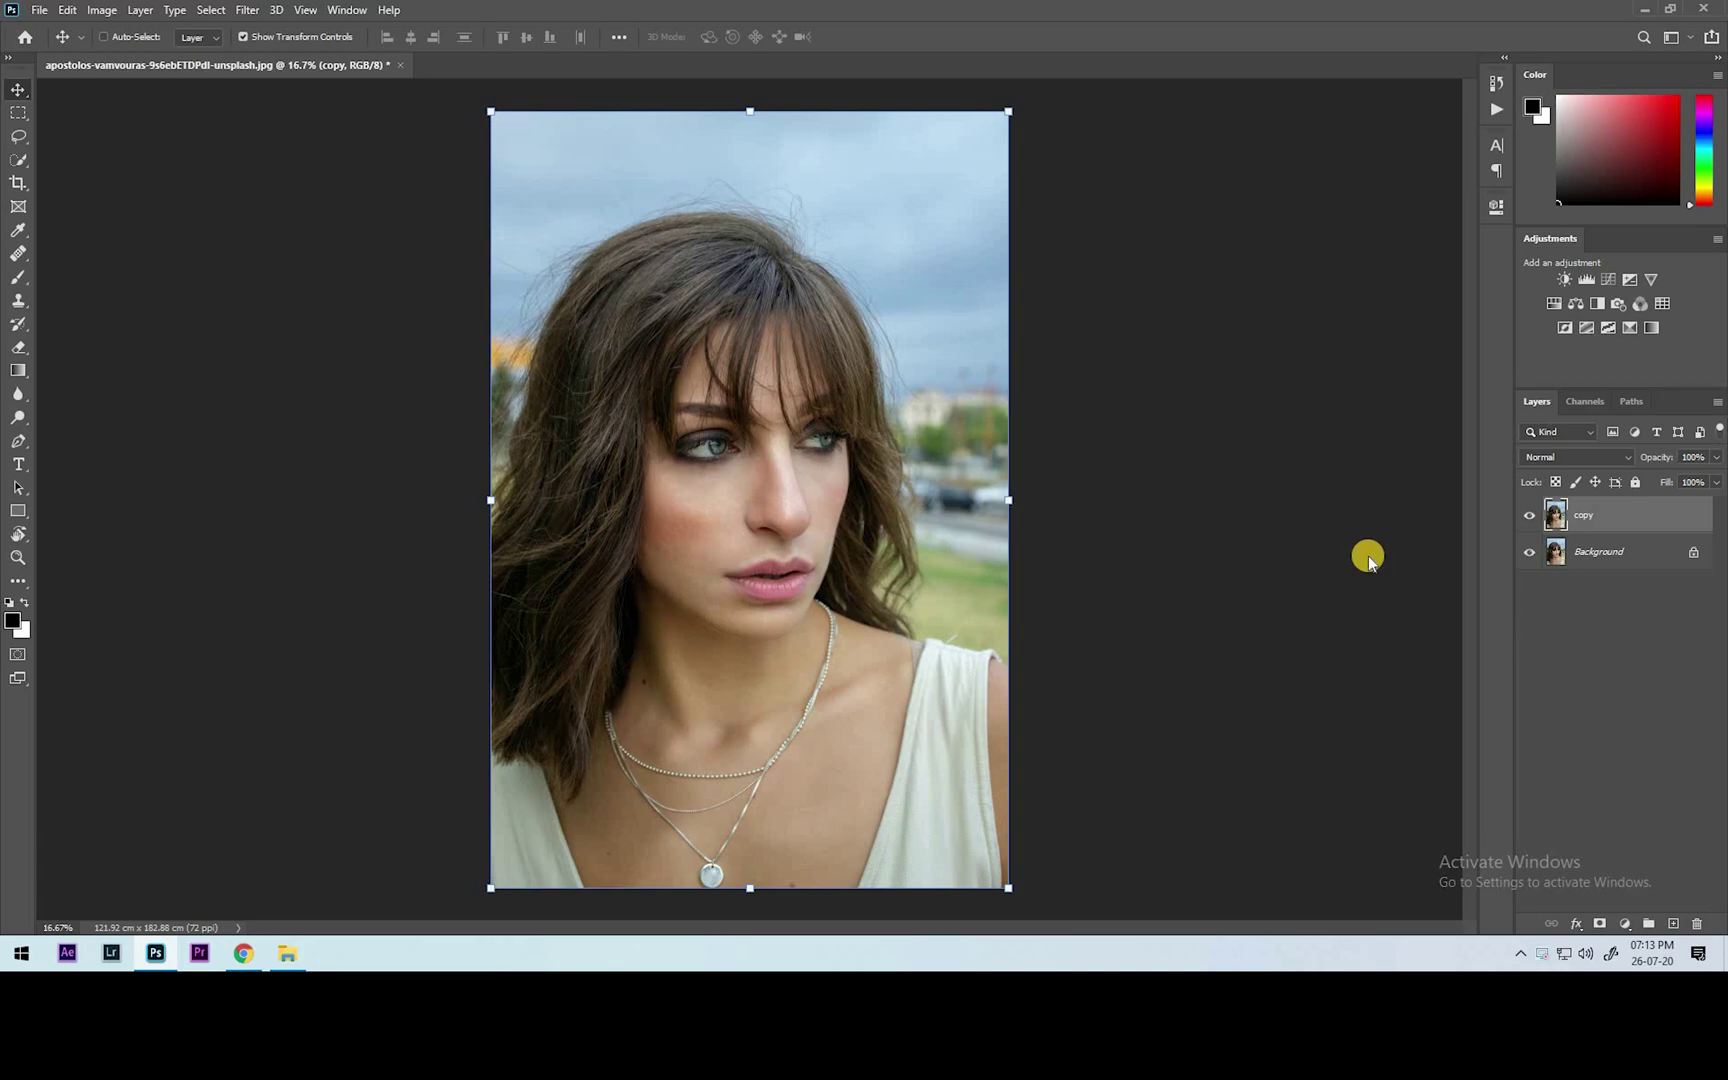
{"action": "key", "text": "ctrl+shift+a"}
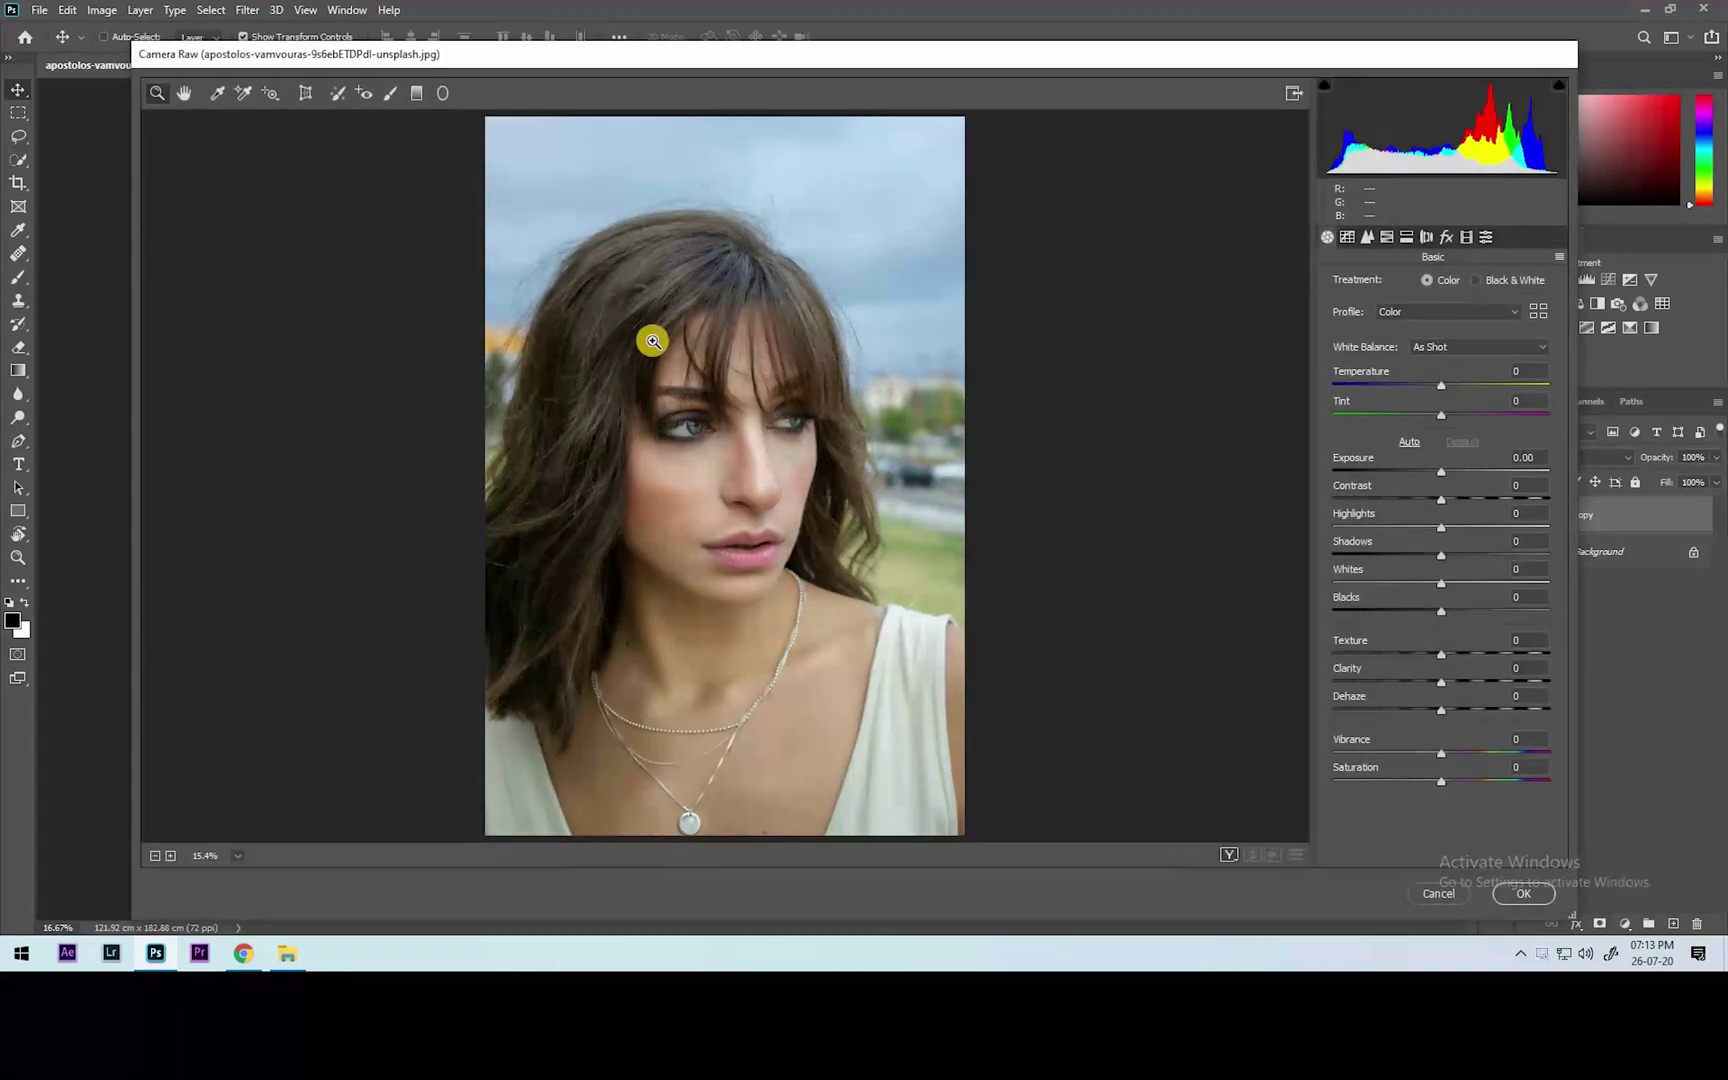
Step: Set Highlights -70, Exposure -0.40, lower Whites, and add slight texture, clarity and vibrance
{"action": "left_click_drag", "start_coordinate": [1403, 531], "coordinate": [1470, 553]}
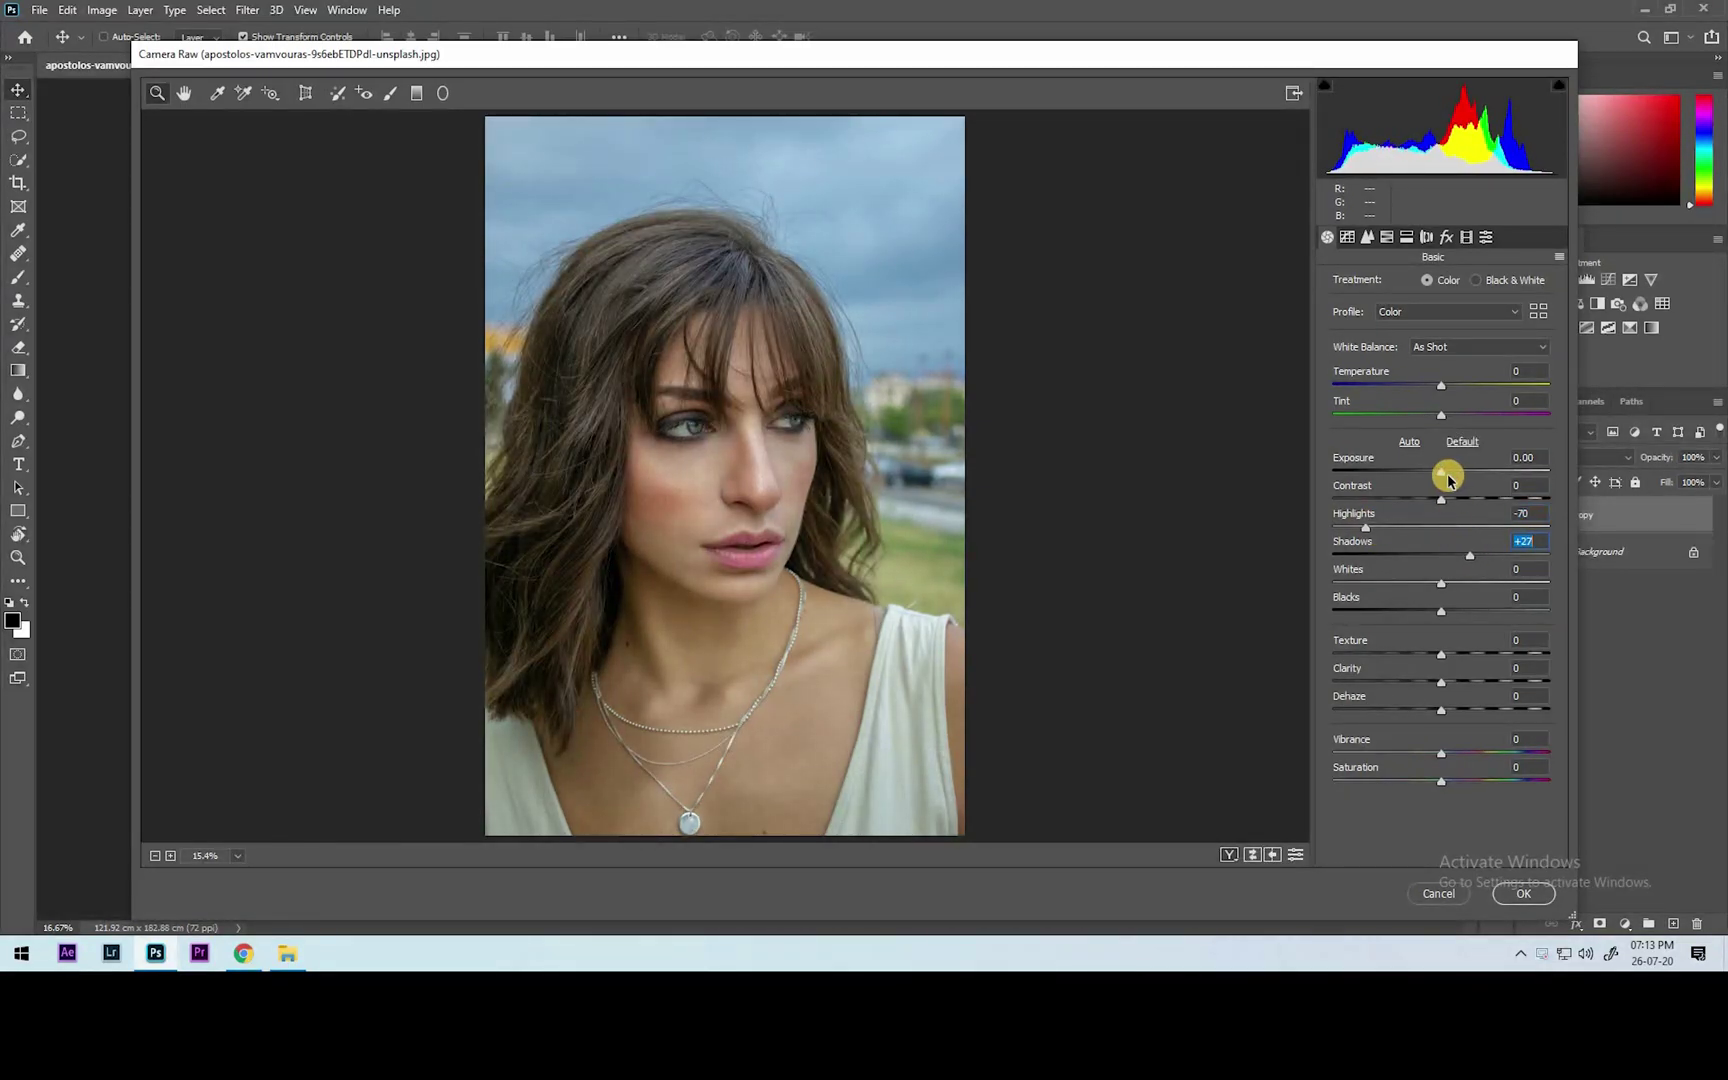
{"action": "left_click_drag", "start_coordinate": [1437, 476], "coordinate": [1433, 477]}
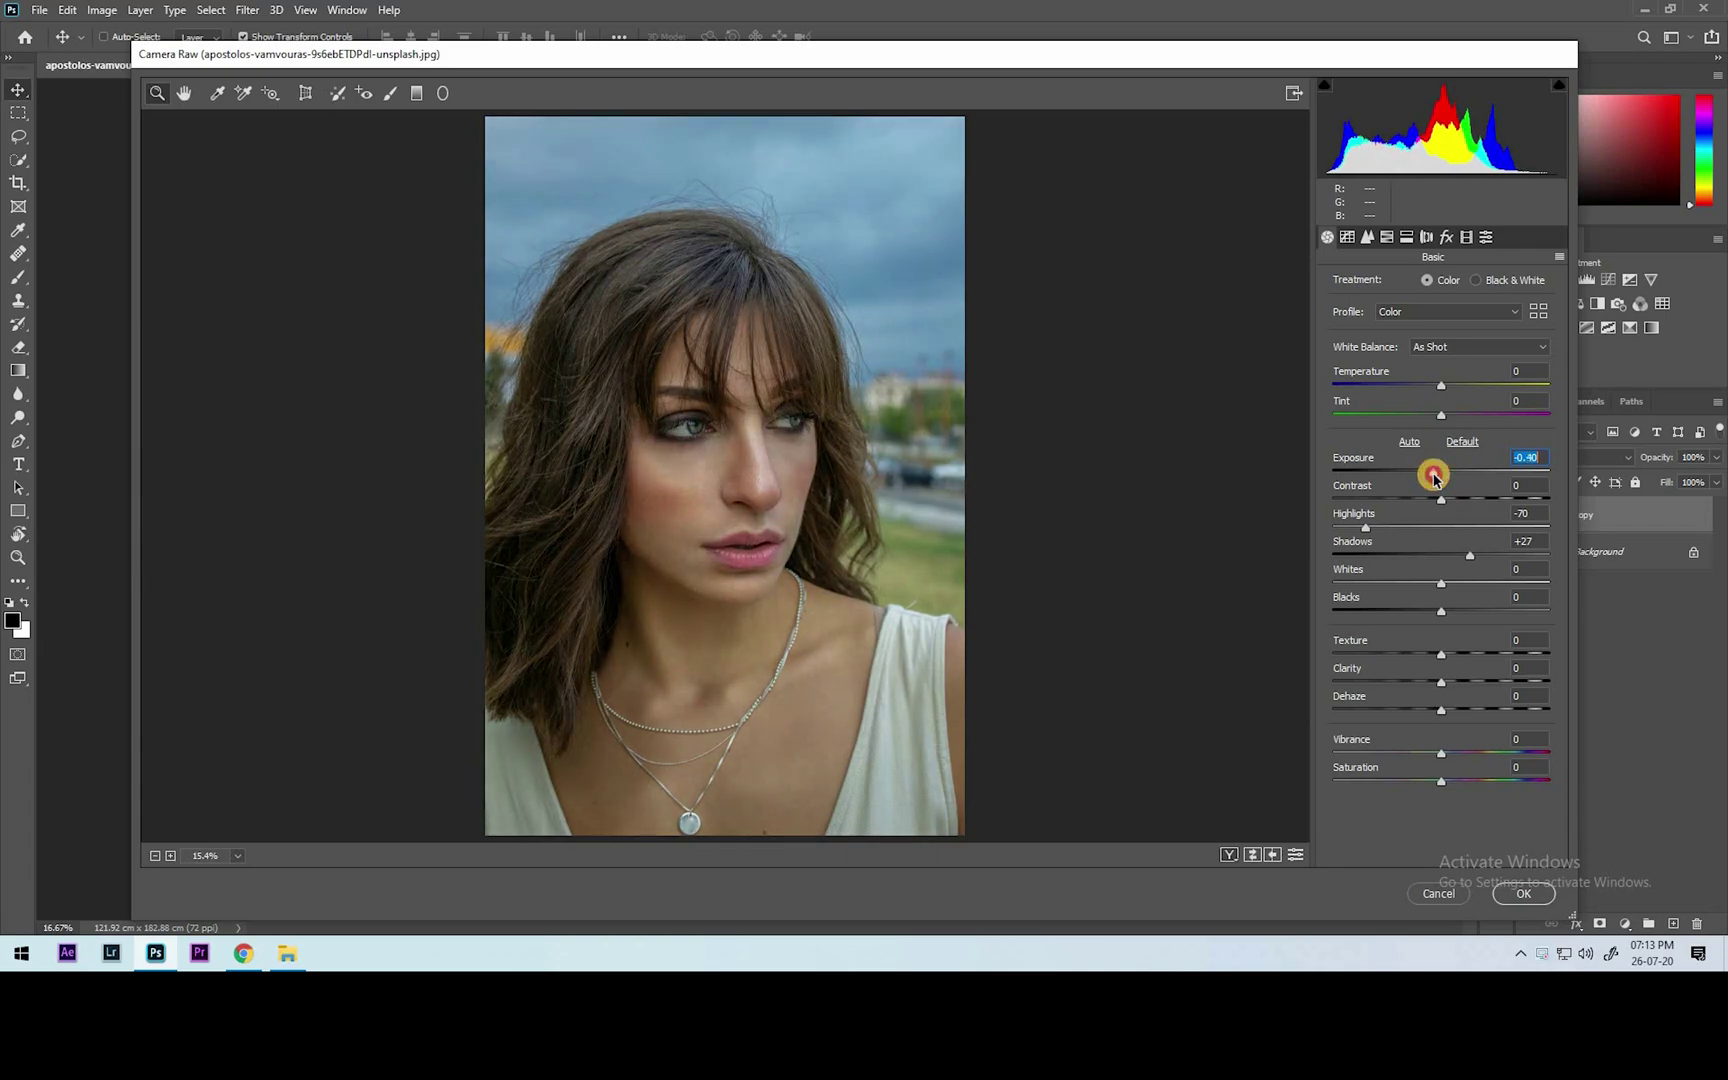
{"action": "mouse_move", "coordinate": [1432, 588]}
{"action": "left_mouse_down"}
{"action": "mouse_move", "coordinate": [1450, 582]}
{"action": "mouse_move", "coordinate": [1419, 582]}
{"action": "mouse_move", "coordinate": [1450, 609]}
{"action": "mouse_move", "coordinate": [1430, 609]}
{"action": "left_mouse_up"}
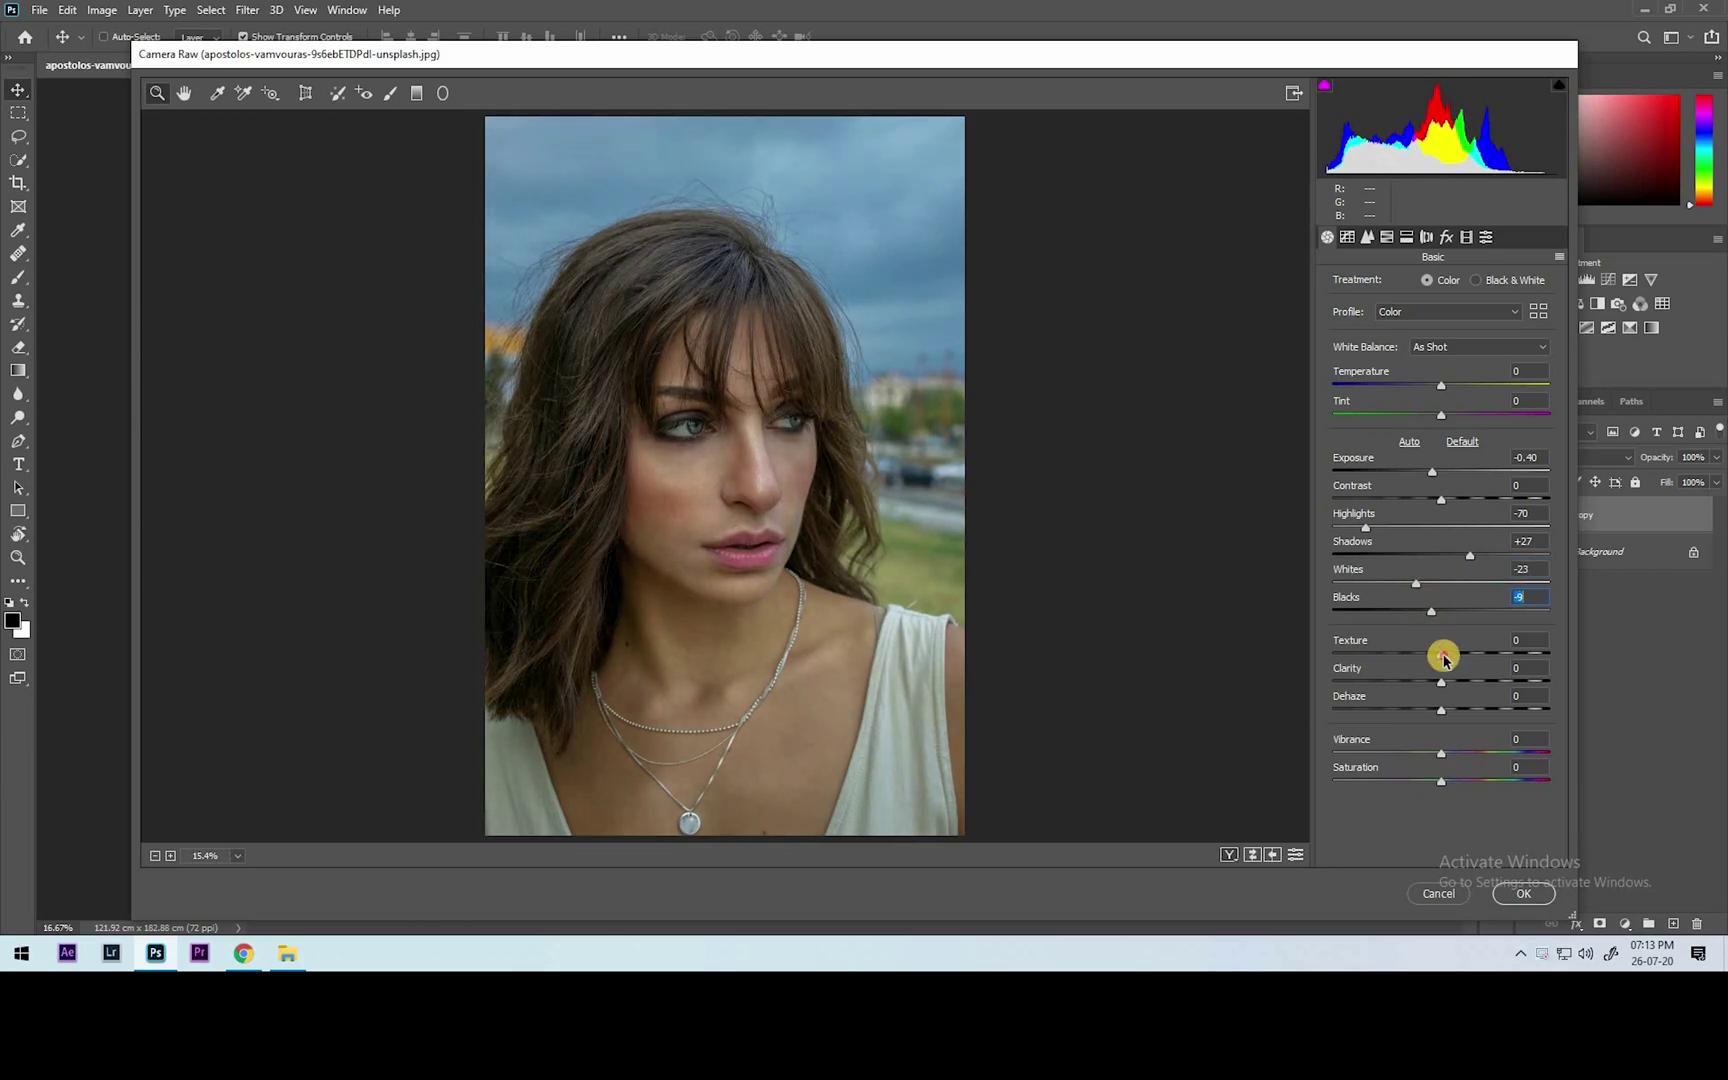
{"action": "left_click_drag", "start_coordinate": [1449, 655], "coordinate": [1447, 684]}
{"action": "left_click_drag", "start_coordinate": [1441, 754], "coordinate": [1446, 754]}
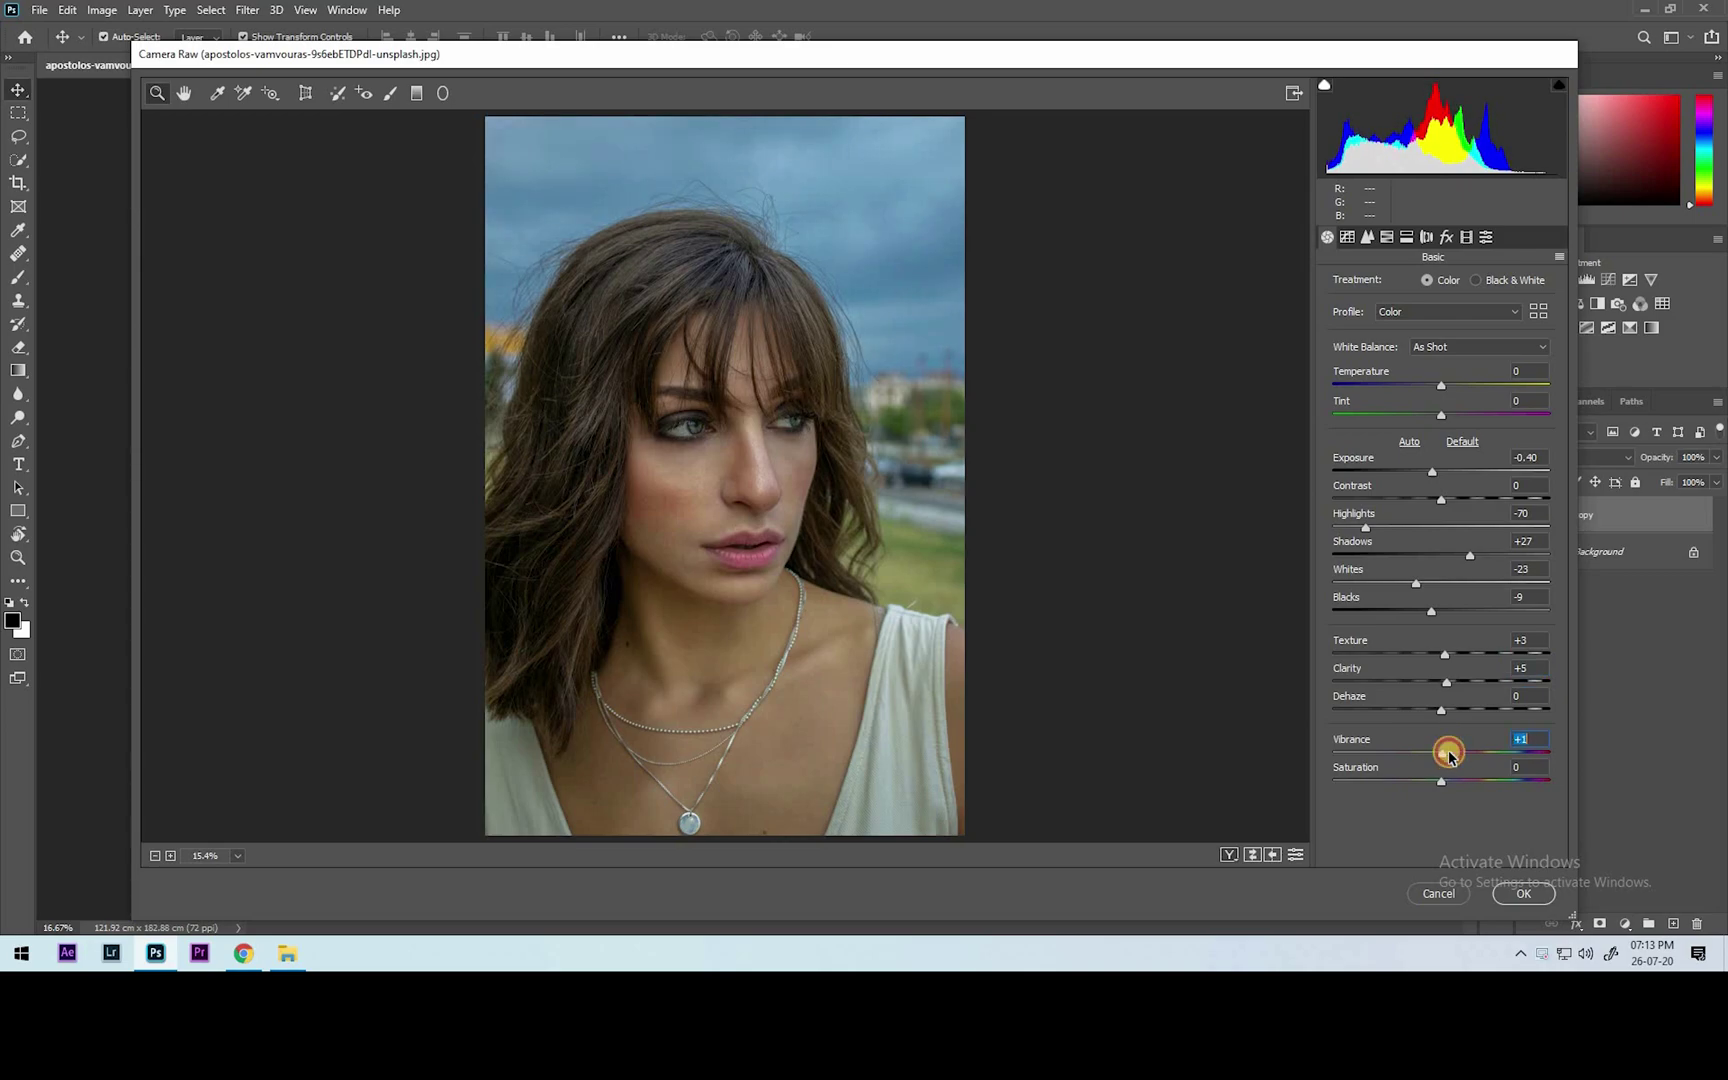
{"action": "left_click", "coordinate": [1368, 240]}
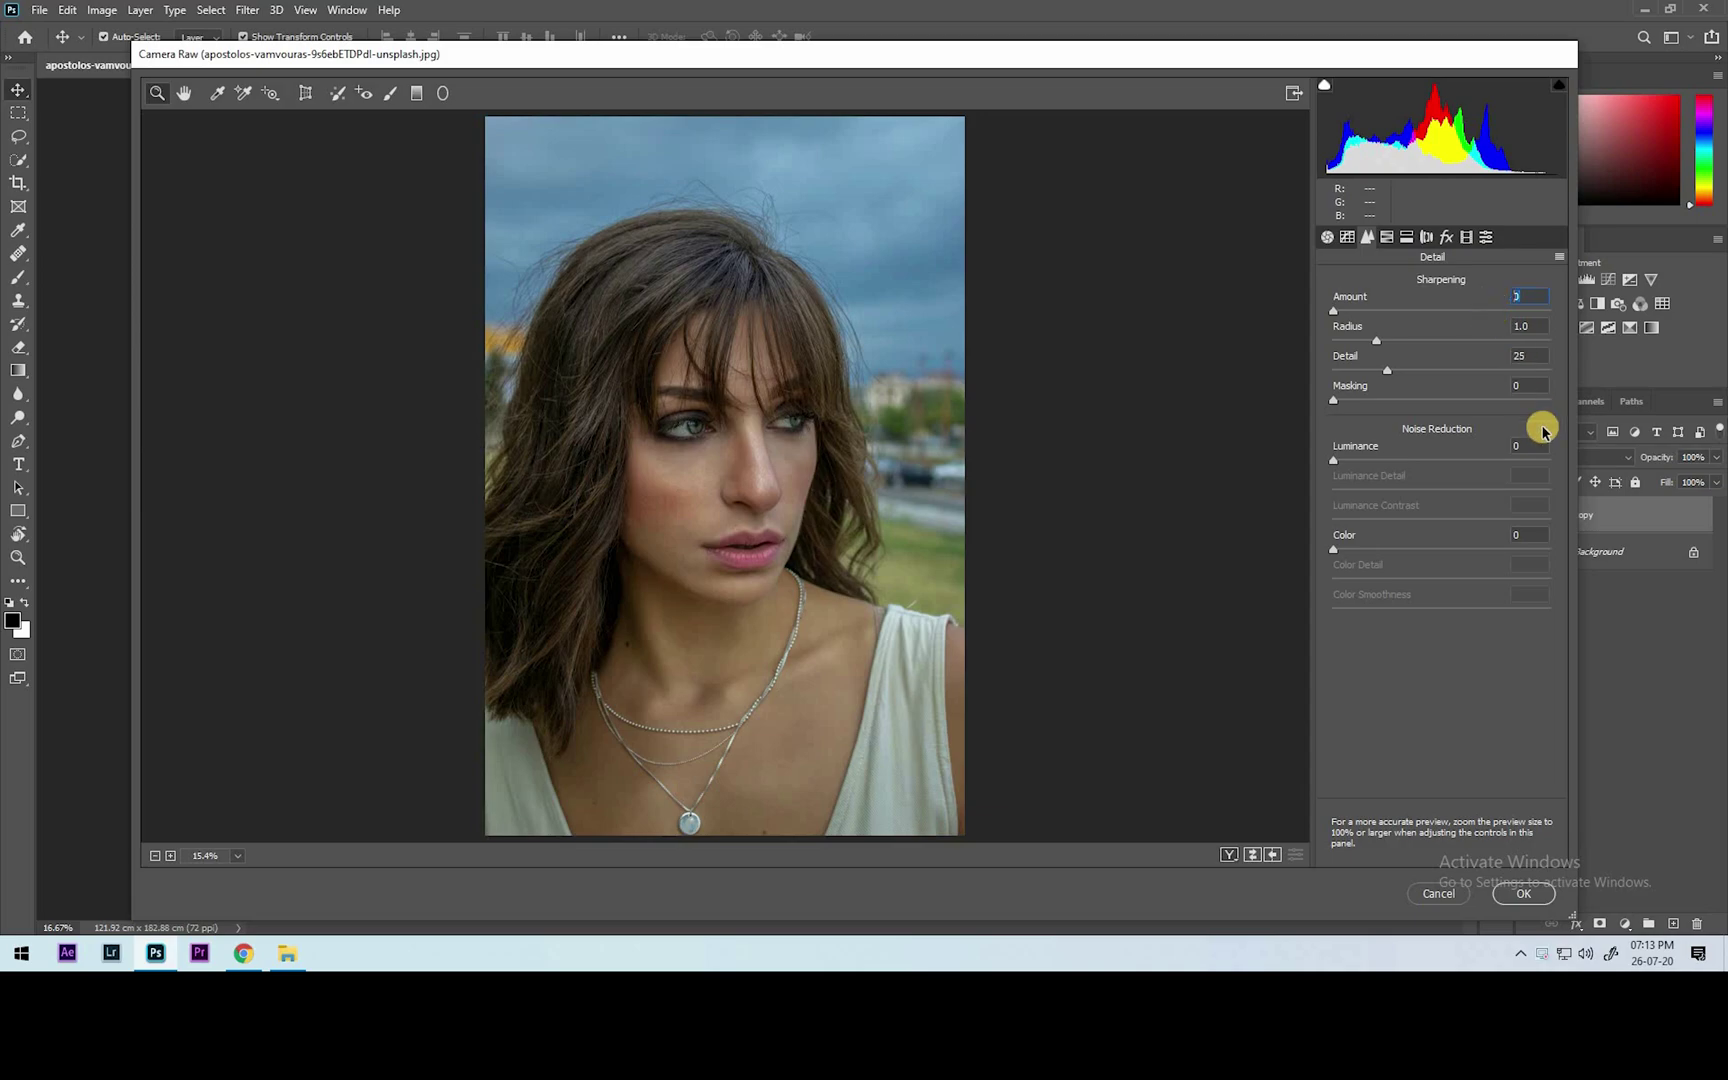
Step: Set Sharpening Amount to 50 and Luminance noise reduction to 20
{"action": "type", "text": "50"}
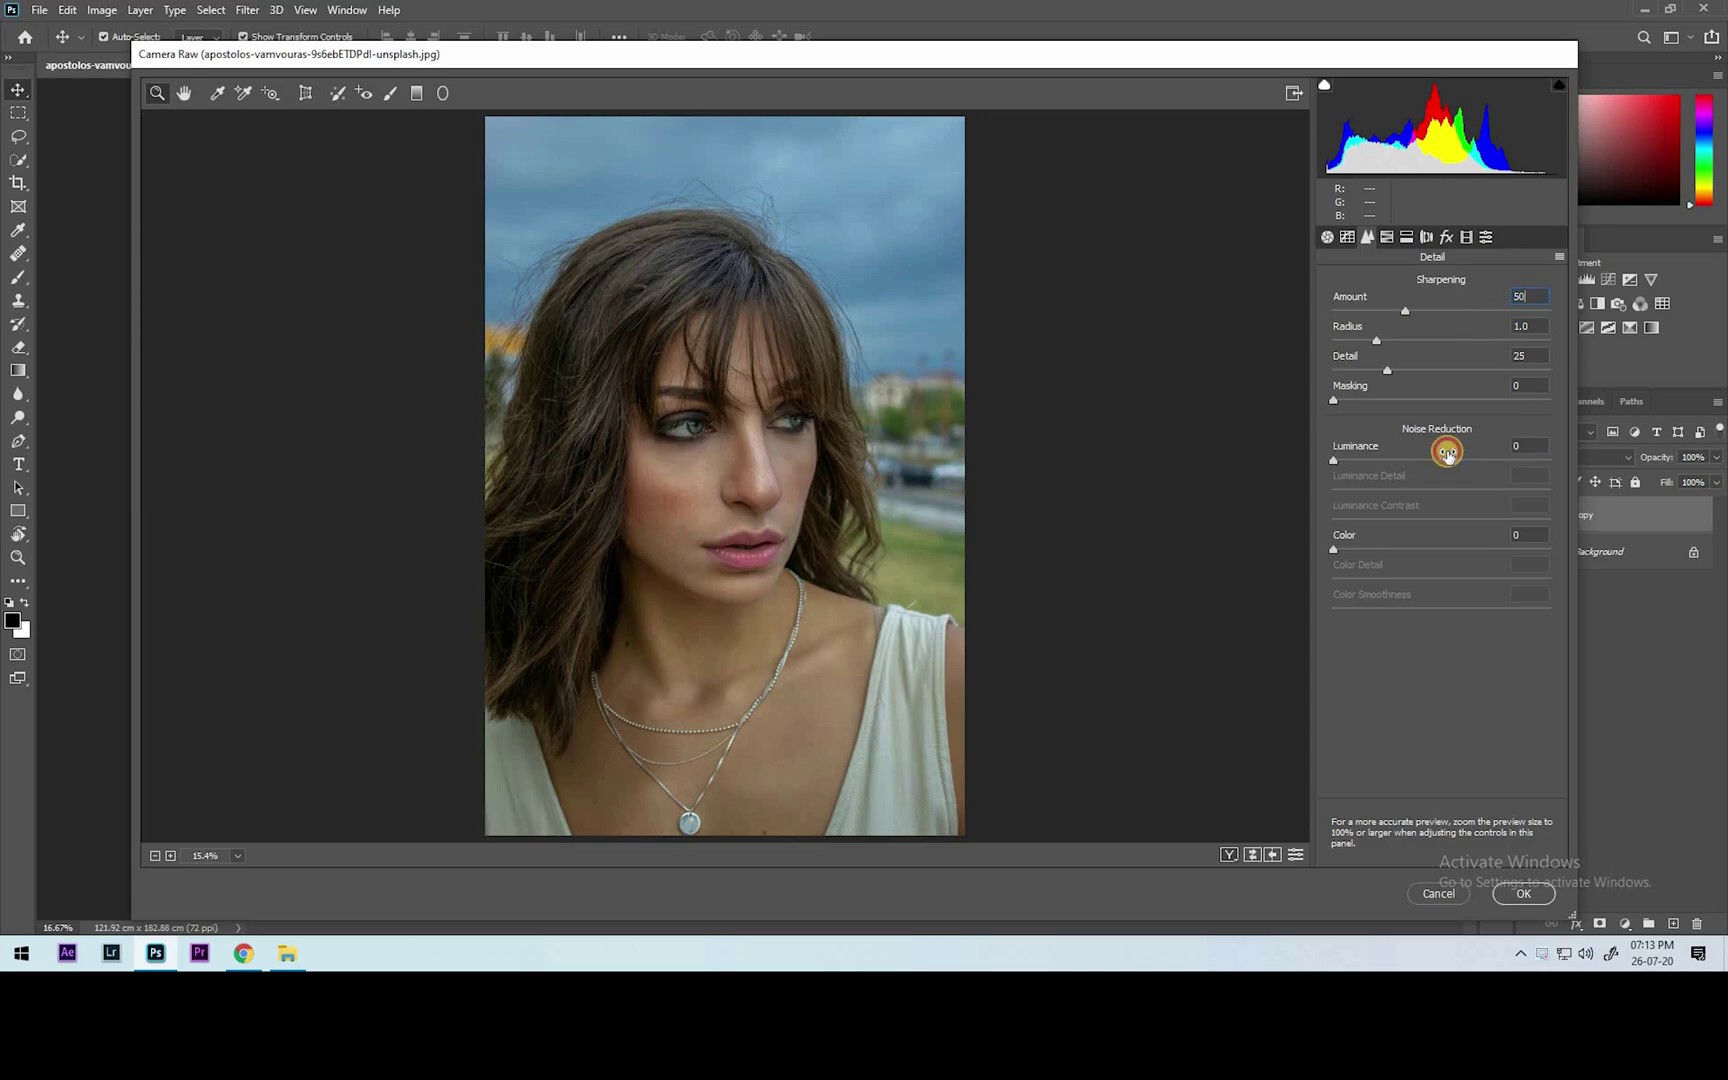
{"action": "key", "text": "Tab"}
{"action": "key", "text": "Tab"}
{"action": "key", "text": "Tab"}
{"action": "key", "text": "Tab"}
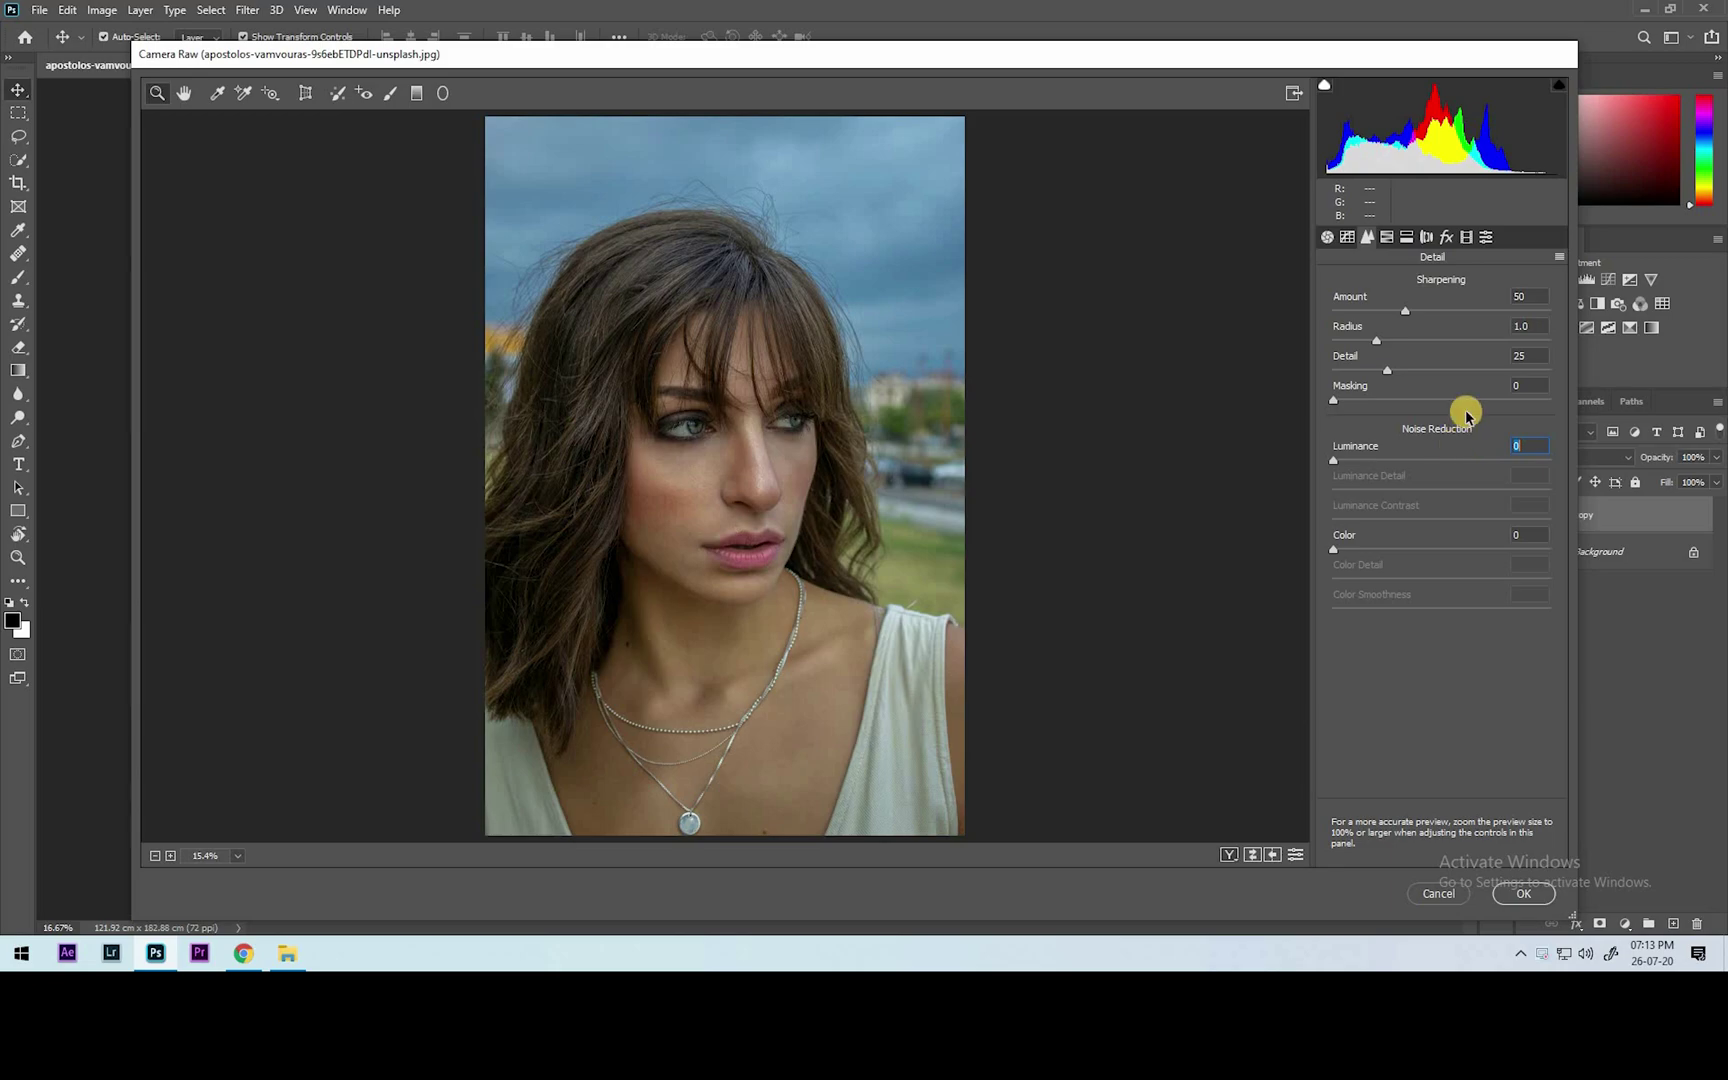
{"action": "type", "text": "20"}
{"action": "left_click", "coordinate": [1388, 237]}
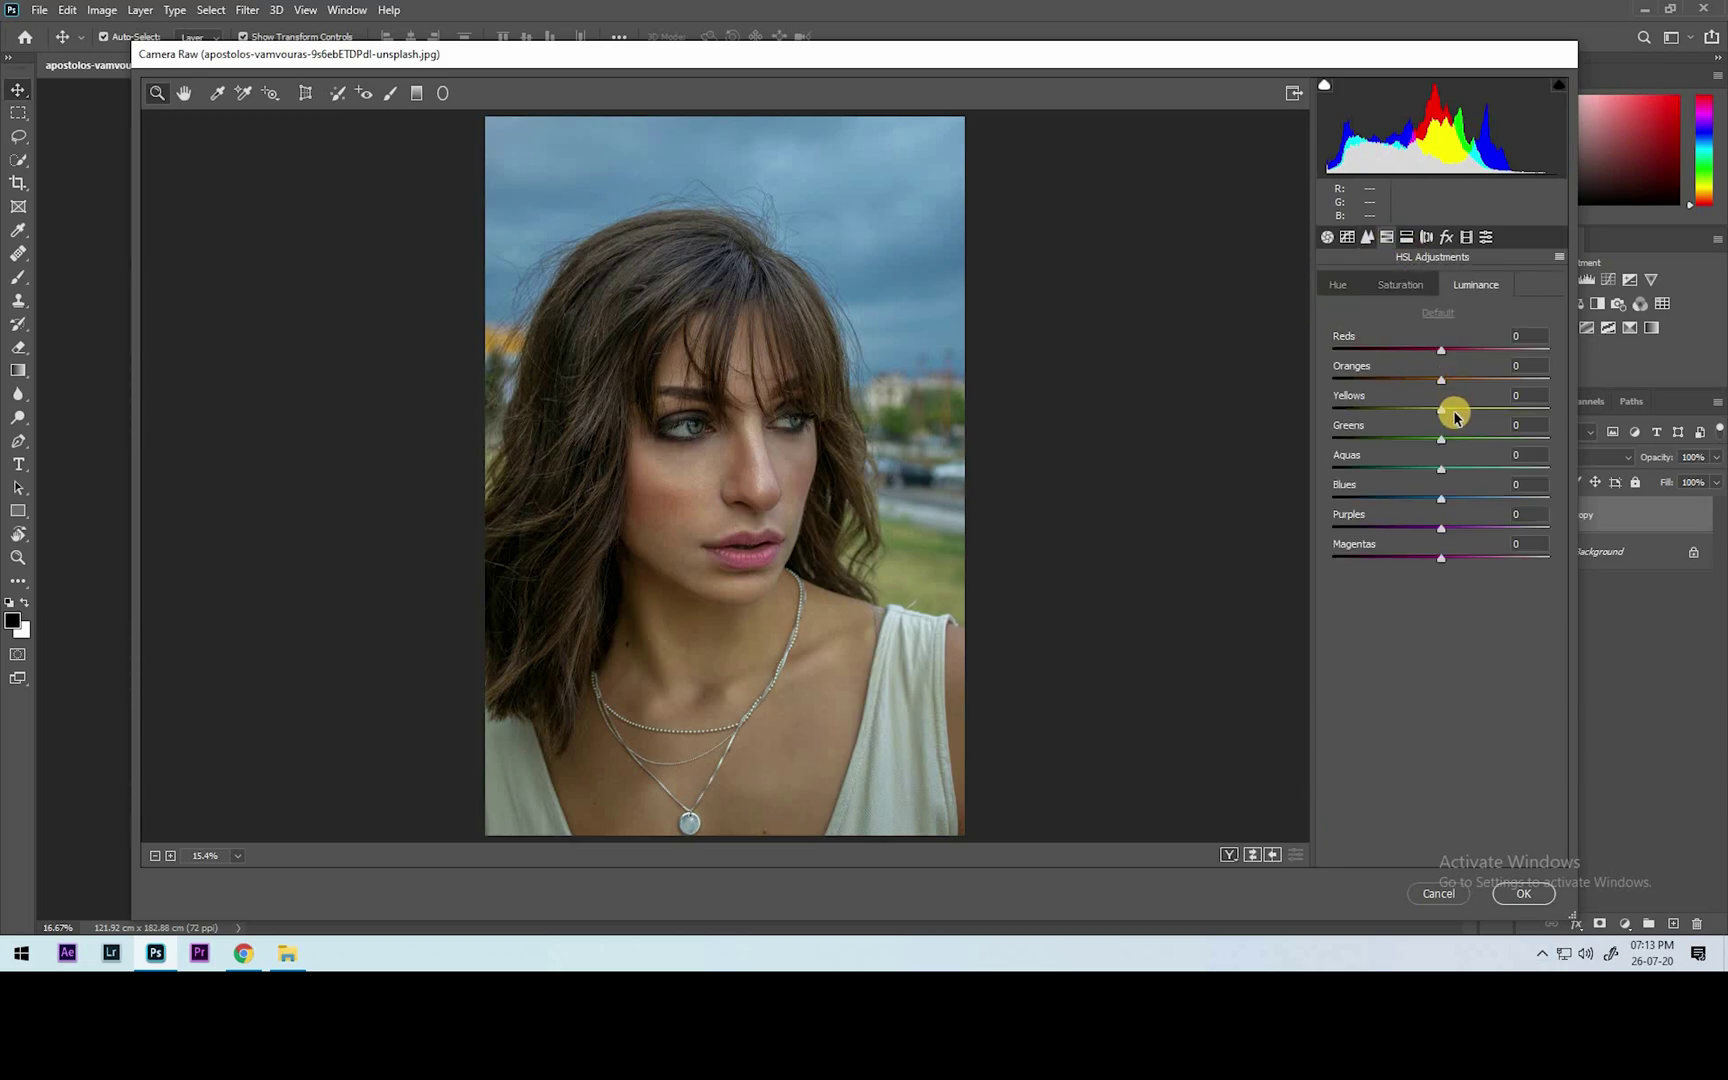
Step: Shift HSL hues: Reds -44, Yellows -22, Greens -76, Aquas -100, Blues -39, Purples up
{"action": "key", "text": "ctrl+alt+shift+h"}
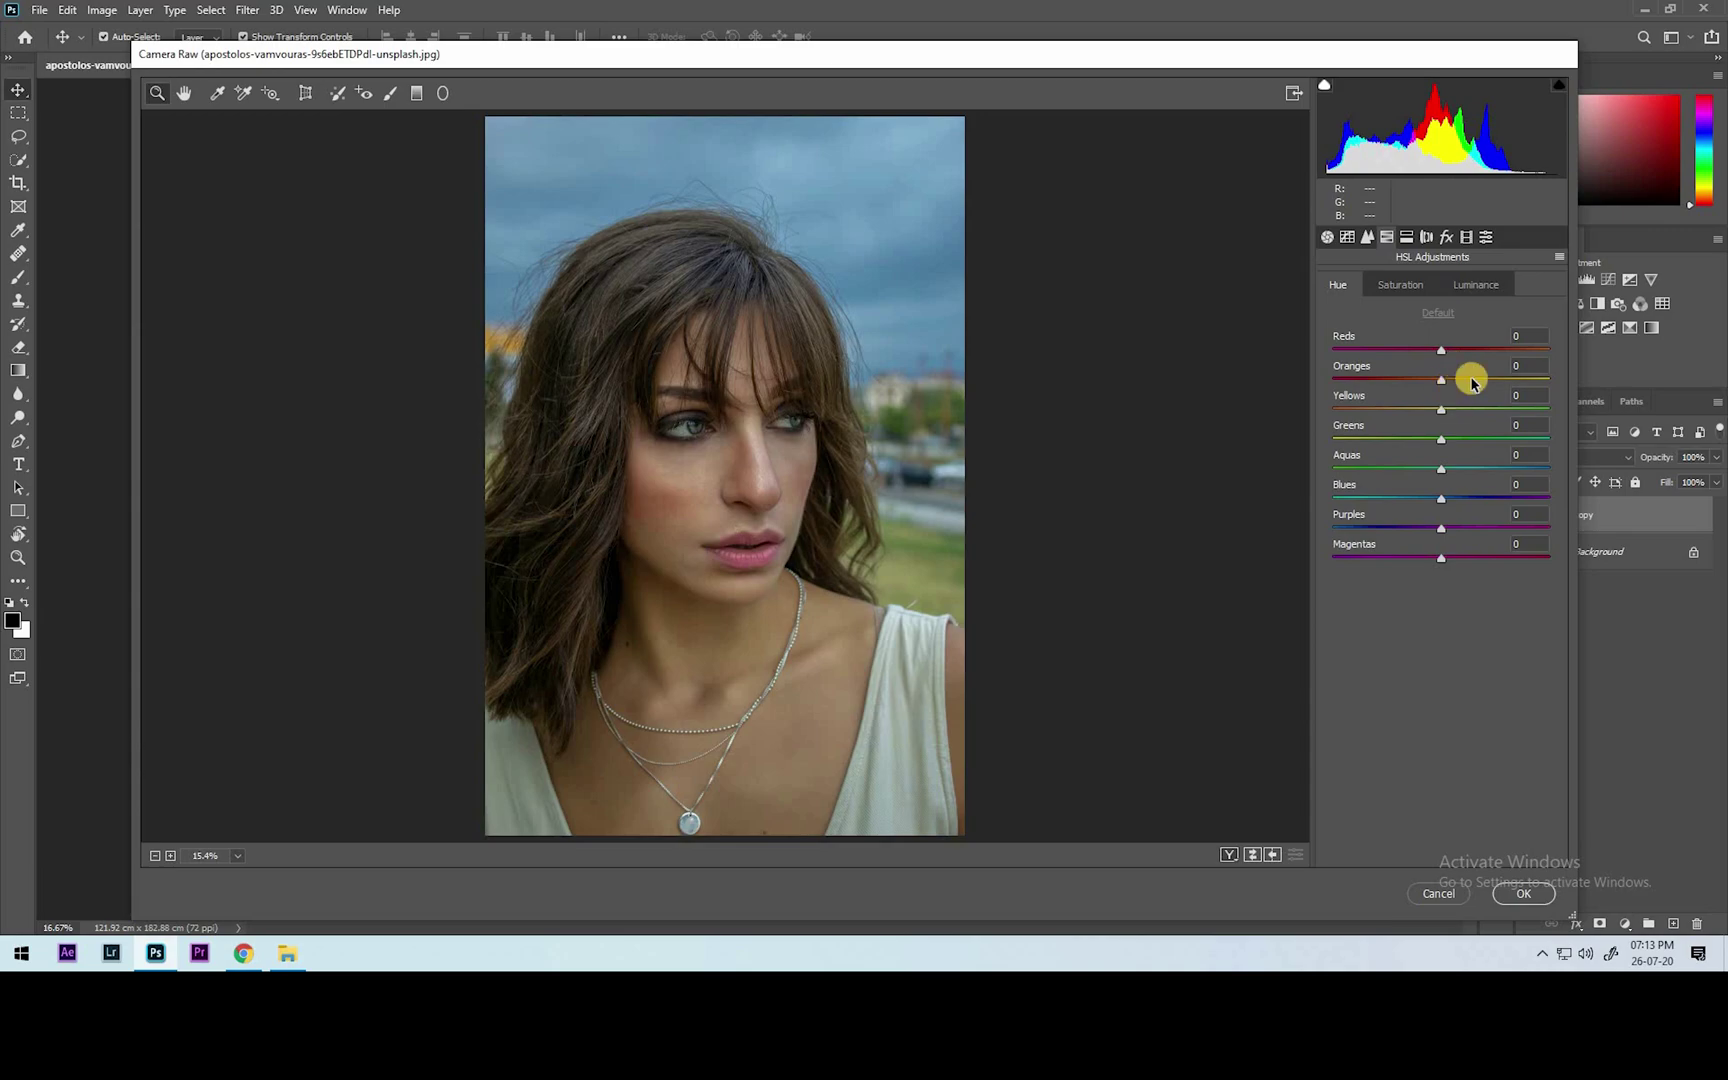
{"action": "left_click_drag", "start_coordinate": [1440, 368], "coordinate": [1350, 455]}
{"action": "left_click", "coordinate": [1424, 412]}
{"action": "key", "text": "Up"}
{"action": "key", "text": "Up"}
{"action": "key", "text": "Up"}
{"action": "key", "text": "Up"}
{"action": "key", "text": "Up"}
{"action": "key", "text": "Up"}
{"action": "key", "text": "Up"}
{"action": "key", "text": "Tab"}
{"action": "key", "text": "shift+Up"}
{"action": "key", "text": "Up"}
{"action": "key", "text": "Up"}
{"action": "key", "text": "Up"}
{"action": "key", "text": "shift+Down"}
{"action": "key", "text": "shift+Down"}
{"action": "key", "text": "shift+Down"}
{"action": "key", "text": "shift+Down"}
{"action": "key", "text": "shift+Down"}
{"action": "key", "text": "shift+Down"}
{"action": "key", "text": "shift+Down"}
{"action": "key", "text": "shift+Down"}
{"action": "key", "text": "shift+Down"}
{"action": "key", "text": "shift+Down"}
{"action": "key", "text": "shift+Down"}
{"action": "key", "text": "shift+Down"}
{"action": "left_click_drag", "start_coordinate": [1436, 498], "coordinate": [1342, 501]}
{"action": "left_click", "coordinate": [1398, 505]}
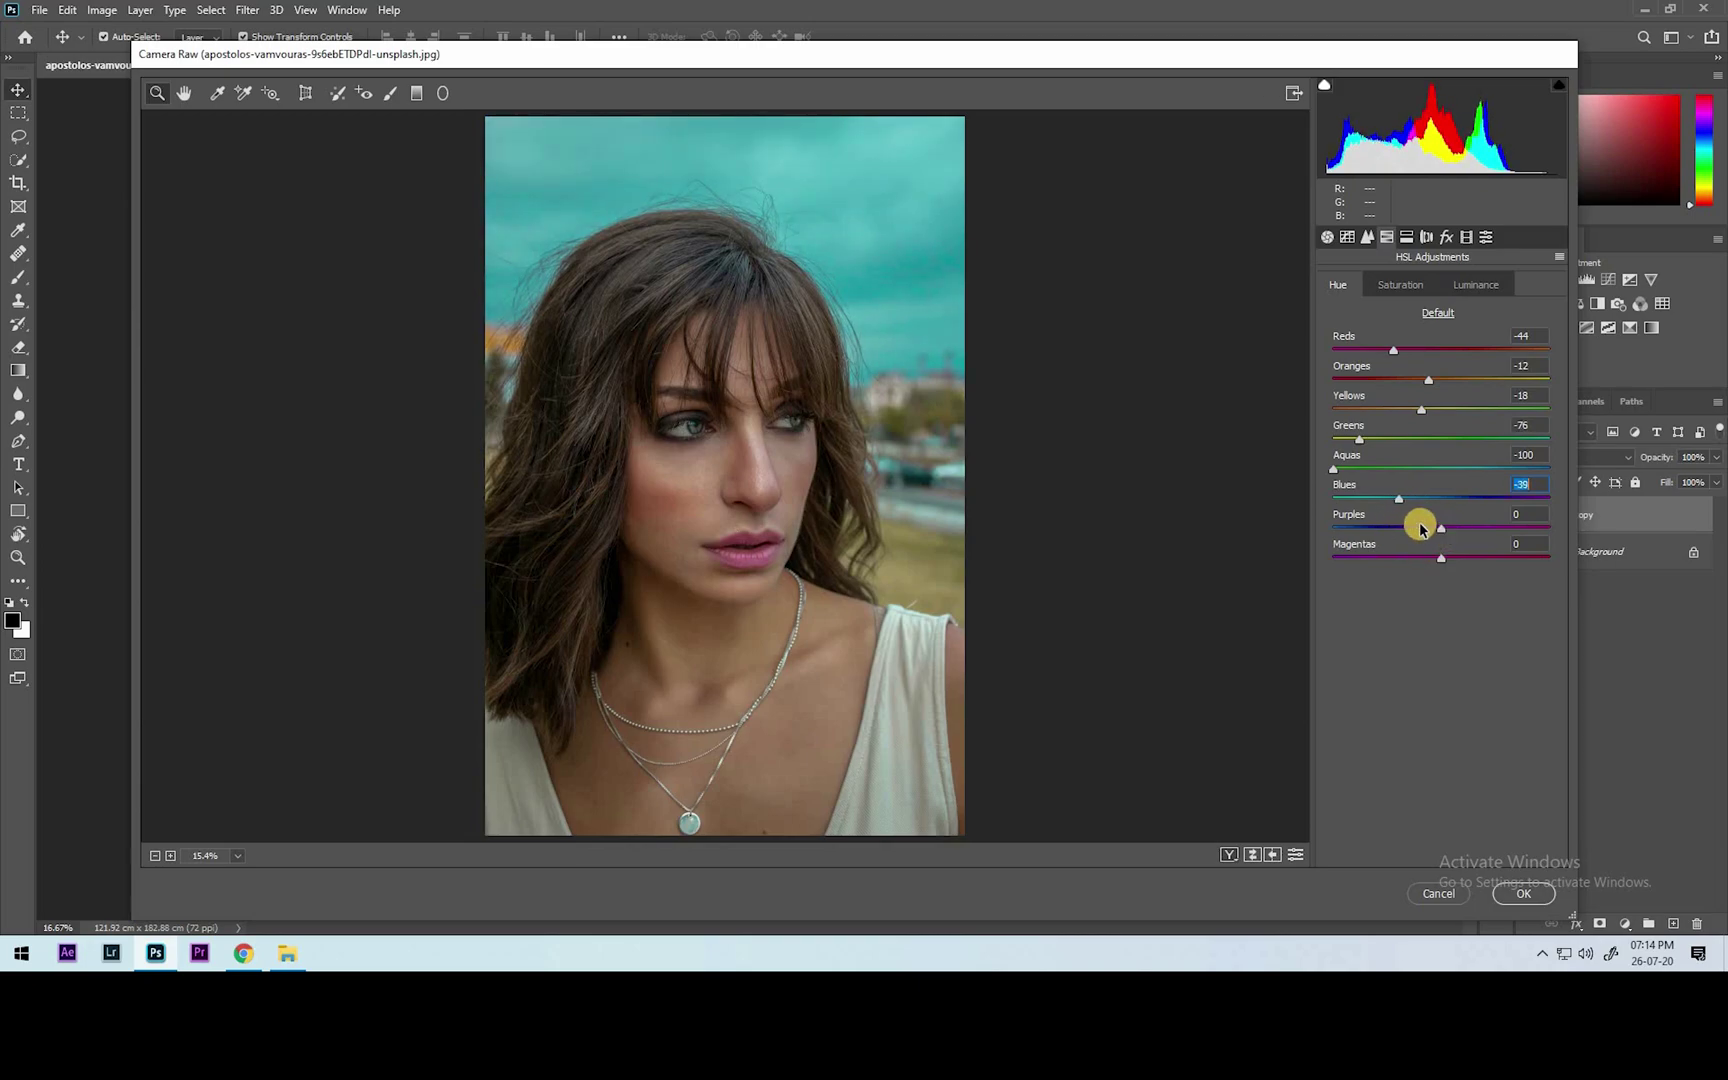
{"action": "left_click_drag", "start_coordinate": [1420, 527], "coordinate": [1462, 525]}
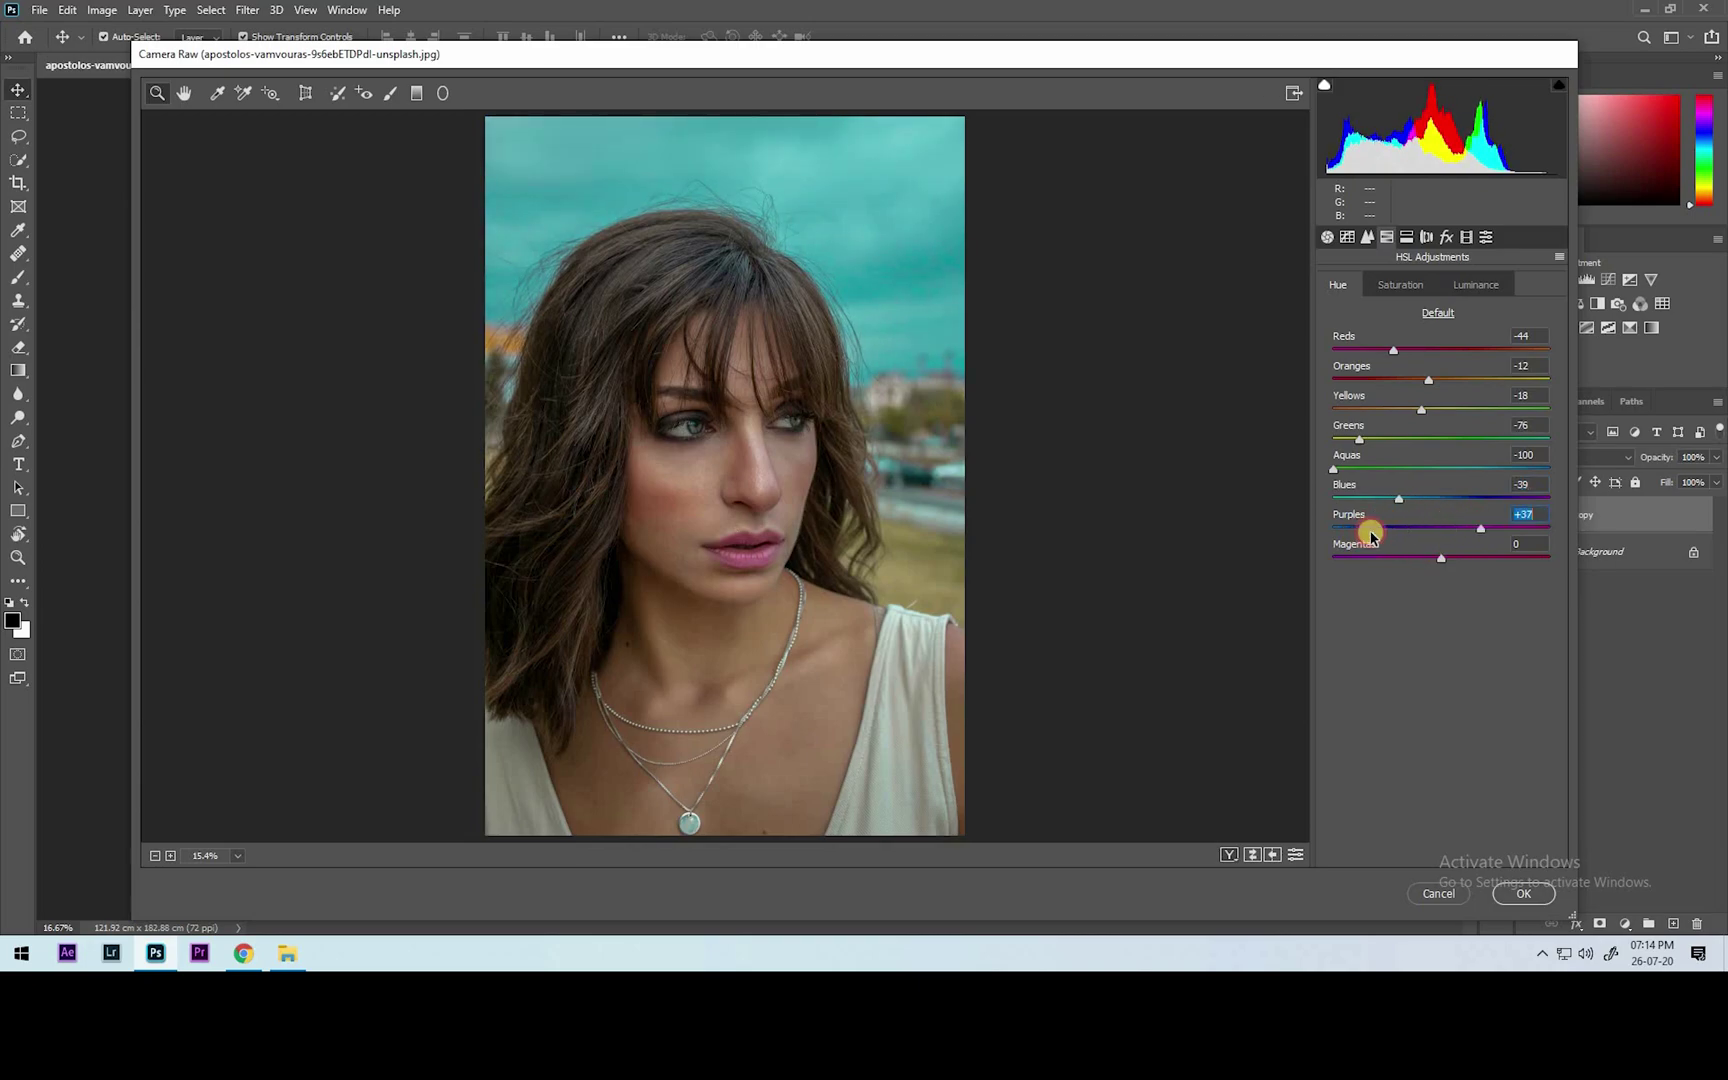
Step: Desaturate oranges, set Purples saturation +8, and darken oranges, yellows, purples and magentas luminance
{"action": "left_click", "coordinate": [1416, 285]}
{"action": "left_click_drag", "start_coordinate": [1441, 379], "coordinate": [1454, 471]}
{"action": "mouse_move", "coordinate": [1440, 537]}
{"action": "left_mouse_down"}
{"action": "mouse_move", "coordinate": [1497, 521]}
{"action": "mouse_move", "coordinate": [1452, 556]}
{"action": "left_mouse_up"}
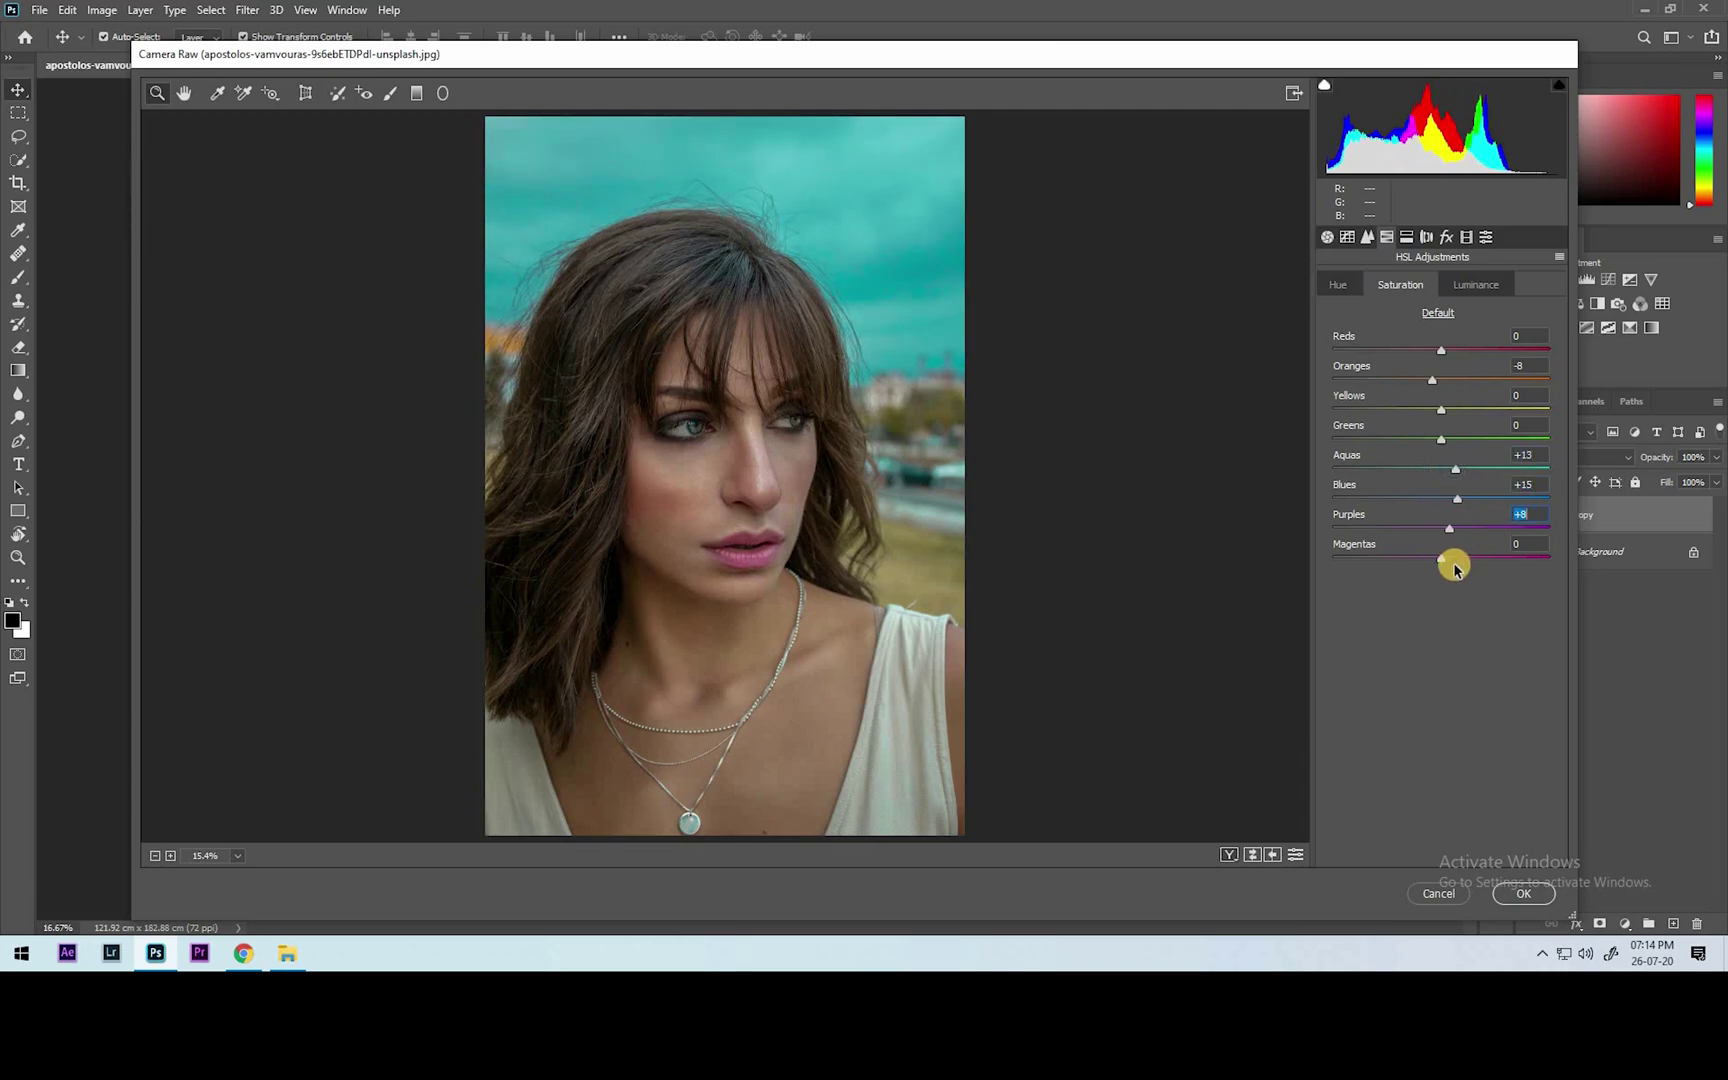
{"action": "left_click", "coordinate": [1487, 287]}
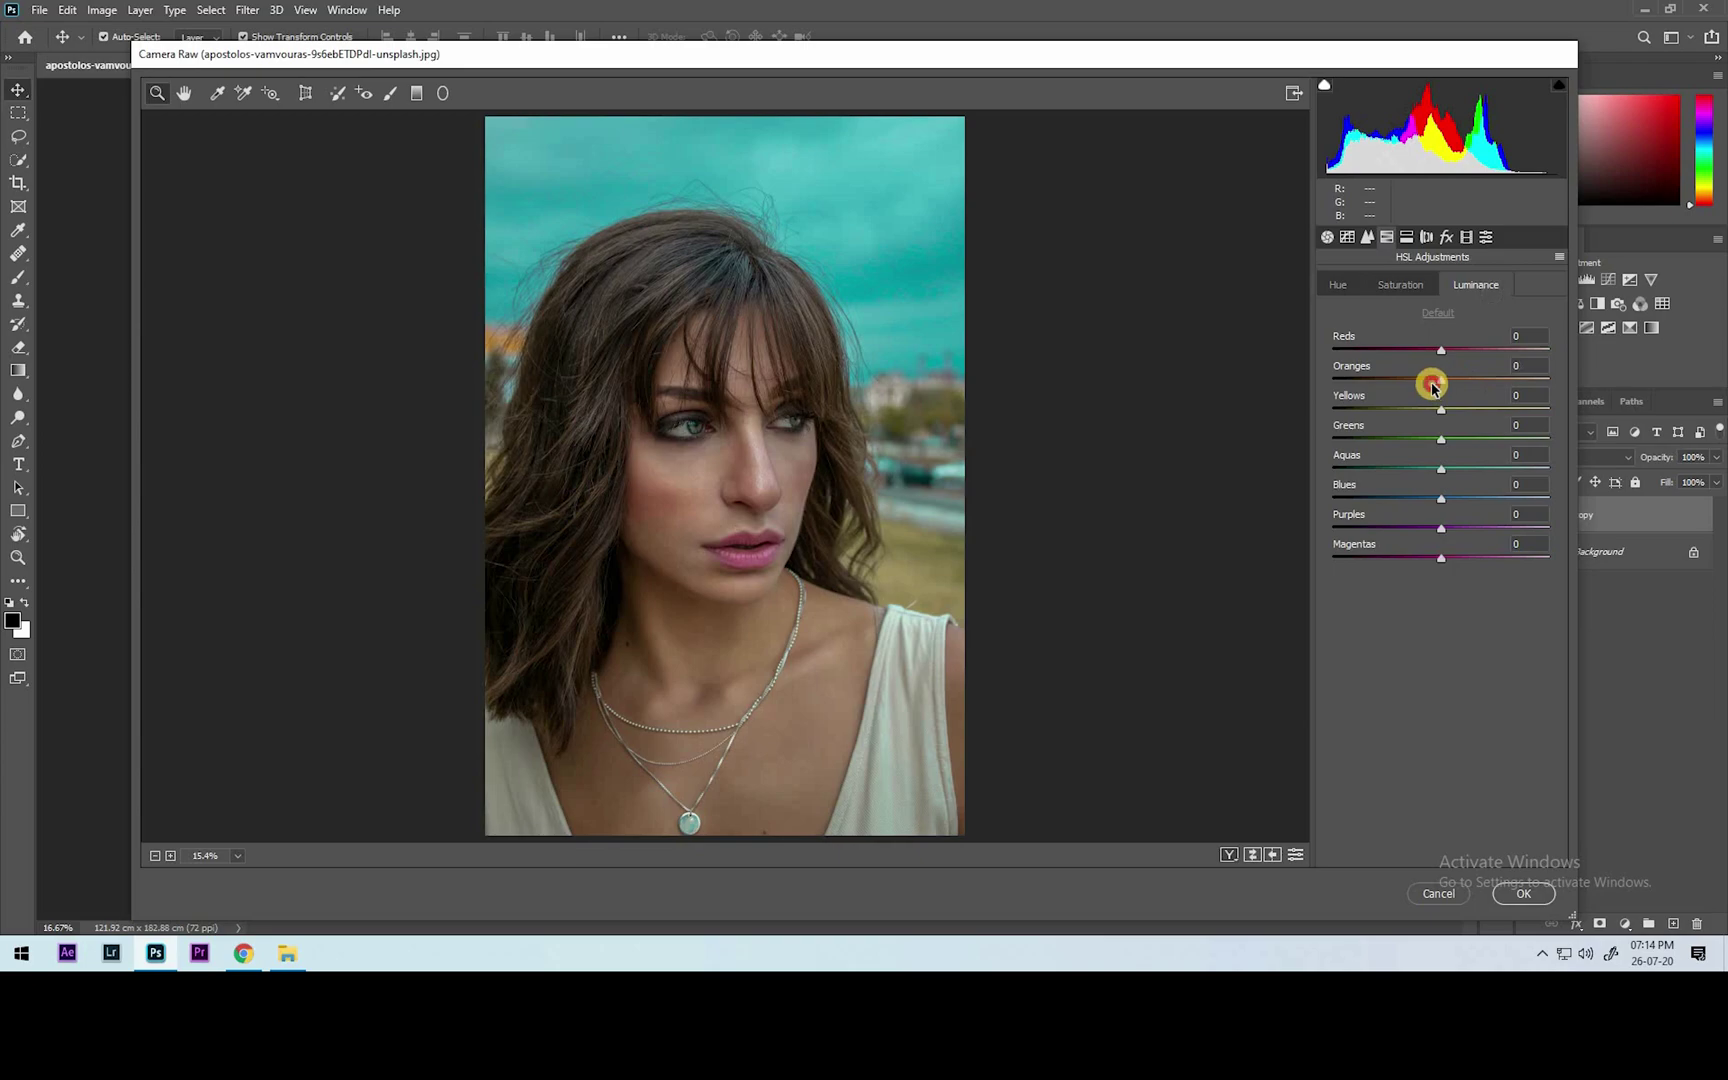
{"action": "left_click_drag", "start_coordinate": [1436, 390], "coordinate": [1432, 390]}
{"action": "left_click", "coordinate": [1455, 421]}
{"action": "mouse_move", "coordinate": [1439, 528]}
{"action": "left_mouse_down"}
{"action": "mouse_move", "coordinate": [1400, 555]}
{"action": "mouse_move", "coordinate": [1420, 559]}
{"action": "left_mouse_up"}
Step: Split-tone the highlights to Hue 74, Saturation 15, with Shadows Saturation 8
{"action": "left_click", "coordinate": [1420, 240]}
{"action": "left_click", "coordinate": [1347, 339]}
{"action": "left_click_drag", "start_coordinate": [1344, 314], "coordinate": [1369, 316]}
{"action": "left_click", "coordinate": [1369, 342]}
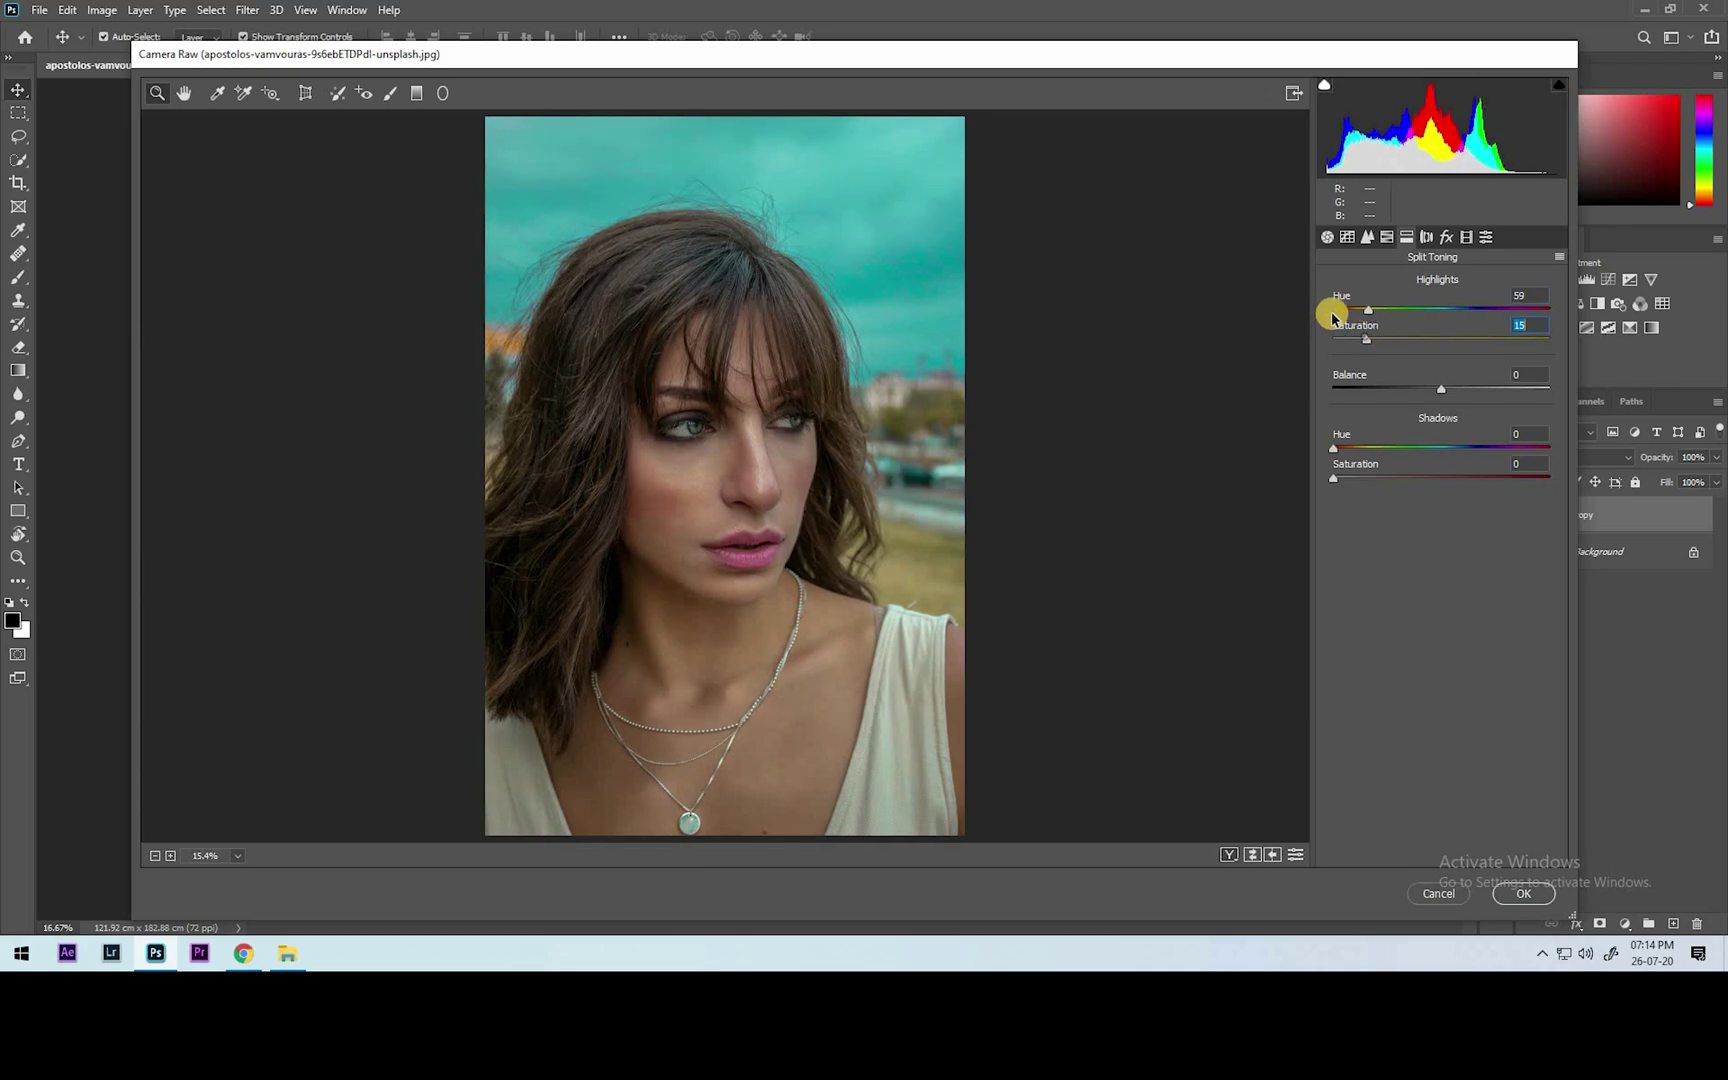
{"action": "left_click_drag", "start_coordinate": [1368, 311], "coordinate": [1378, 318]}
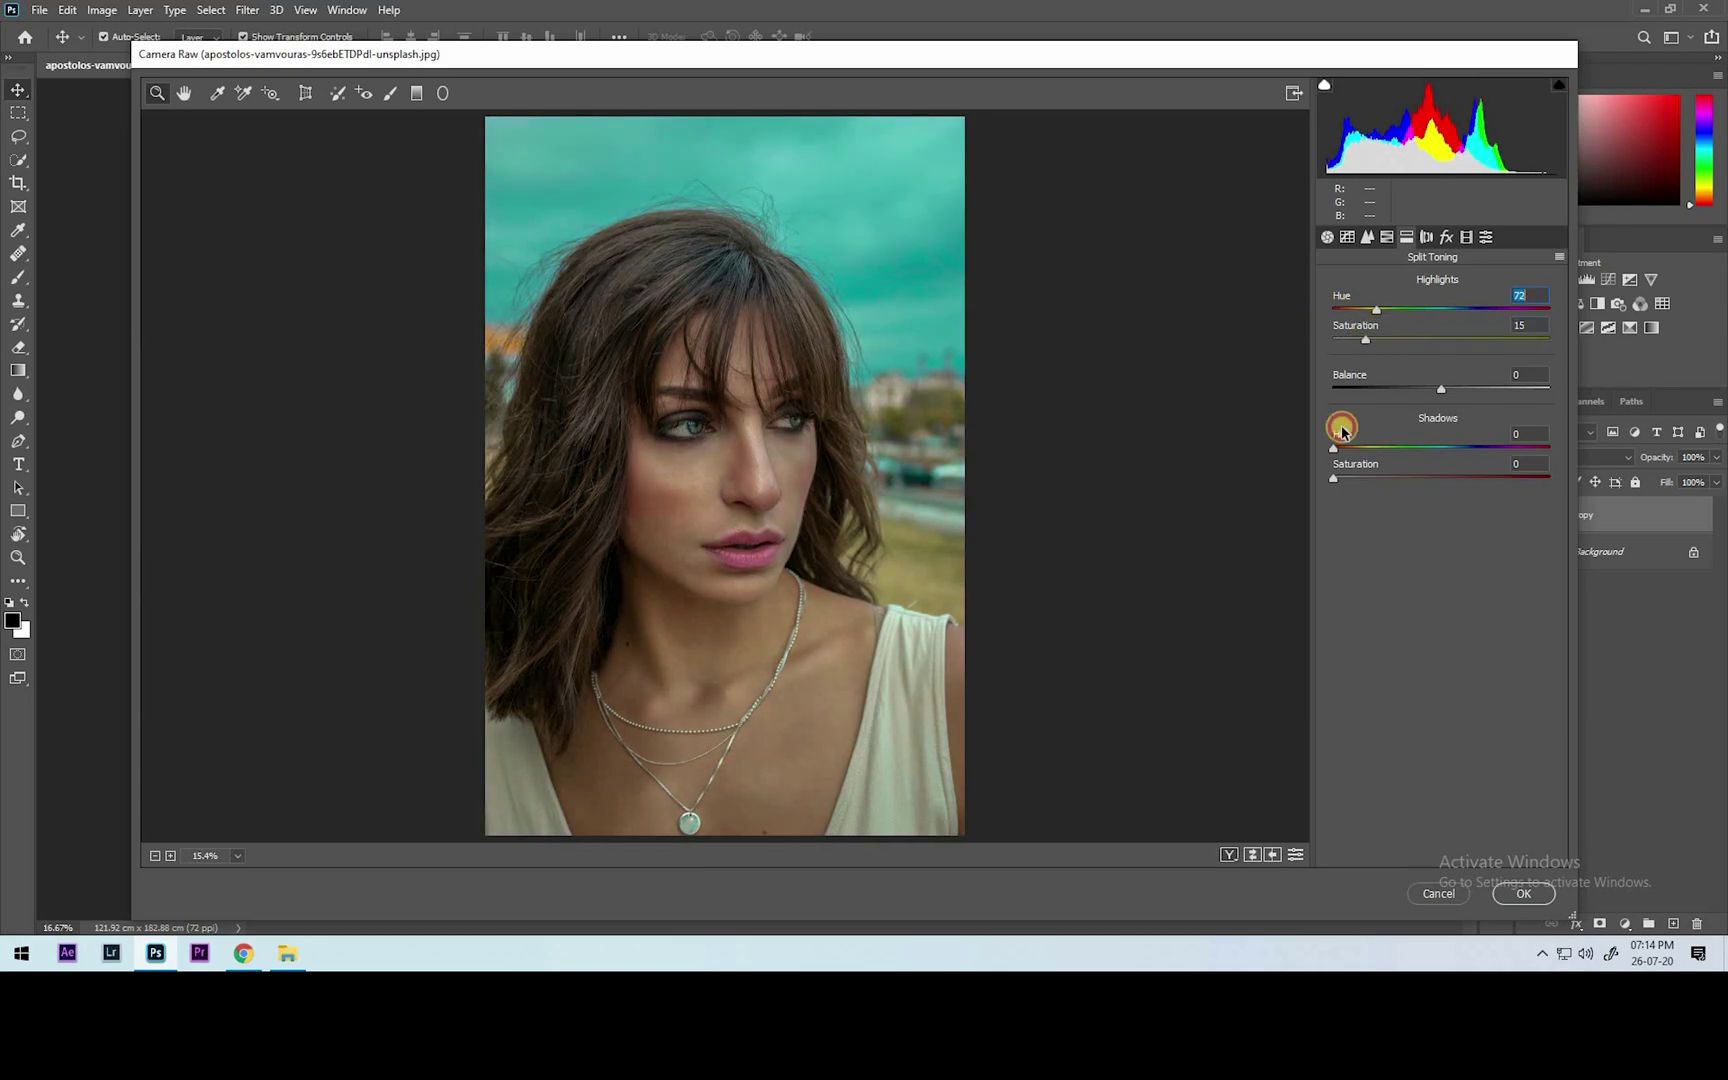
{"action": "left_click_drag", "start_coordinate": [1359, 483], "coordinate": [1378, 481]}
{"action": "left_click", "coordinate": [1349, 480]}
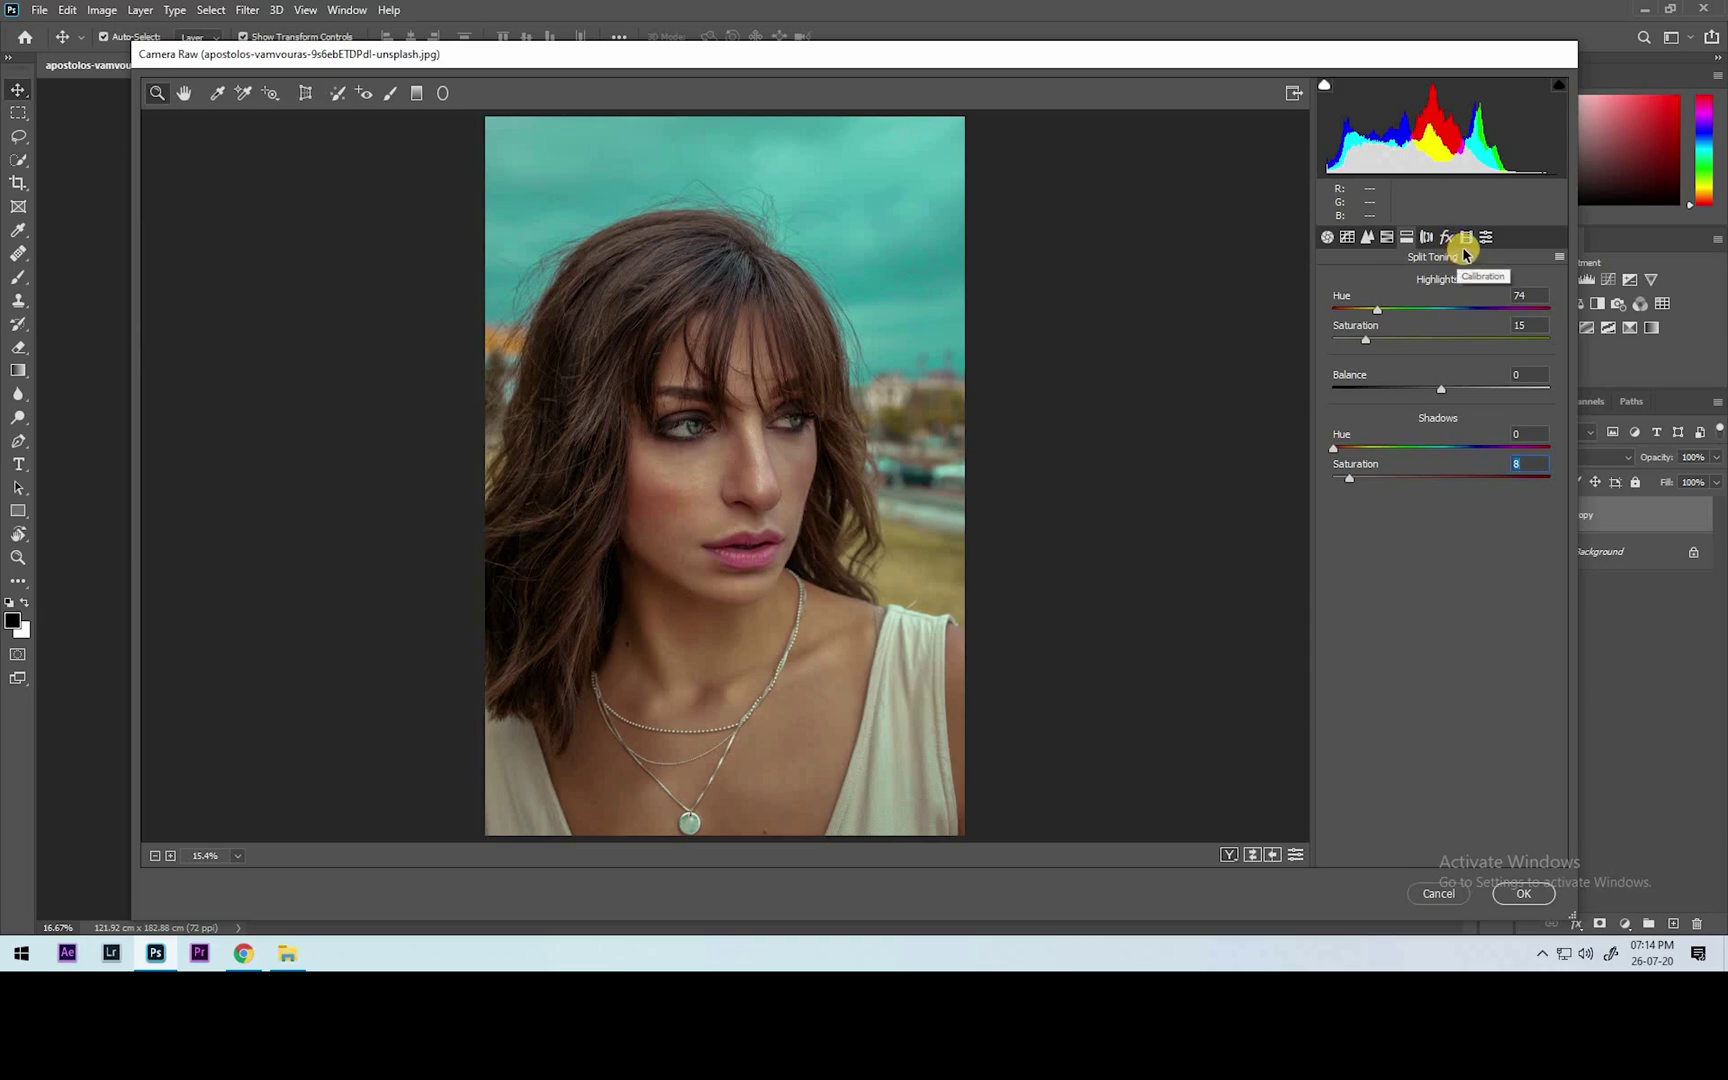
Step: Calibrate Blue Primary Saturation +15, Red Primary Hue +14, Green Primary Hue -1, and apply the grade
{"action": "left_click", "coordinate": [1463, 245]}
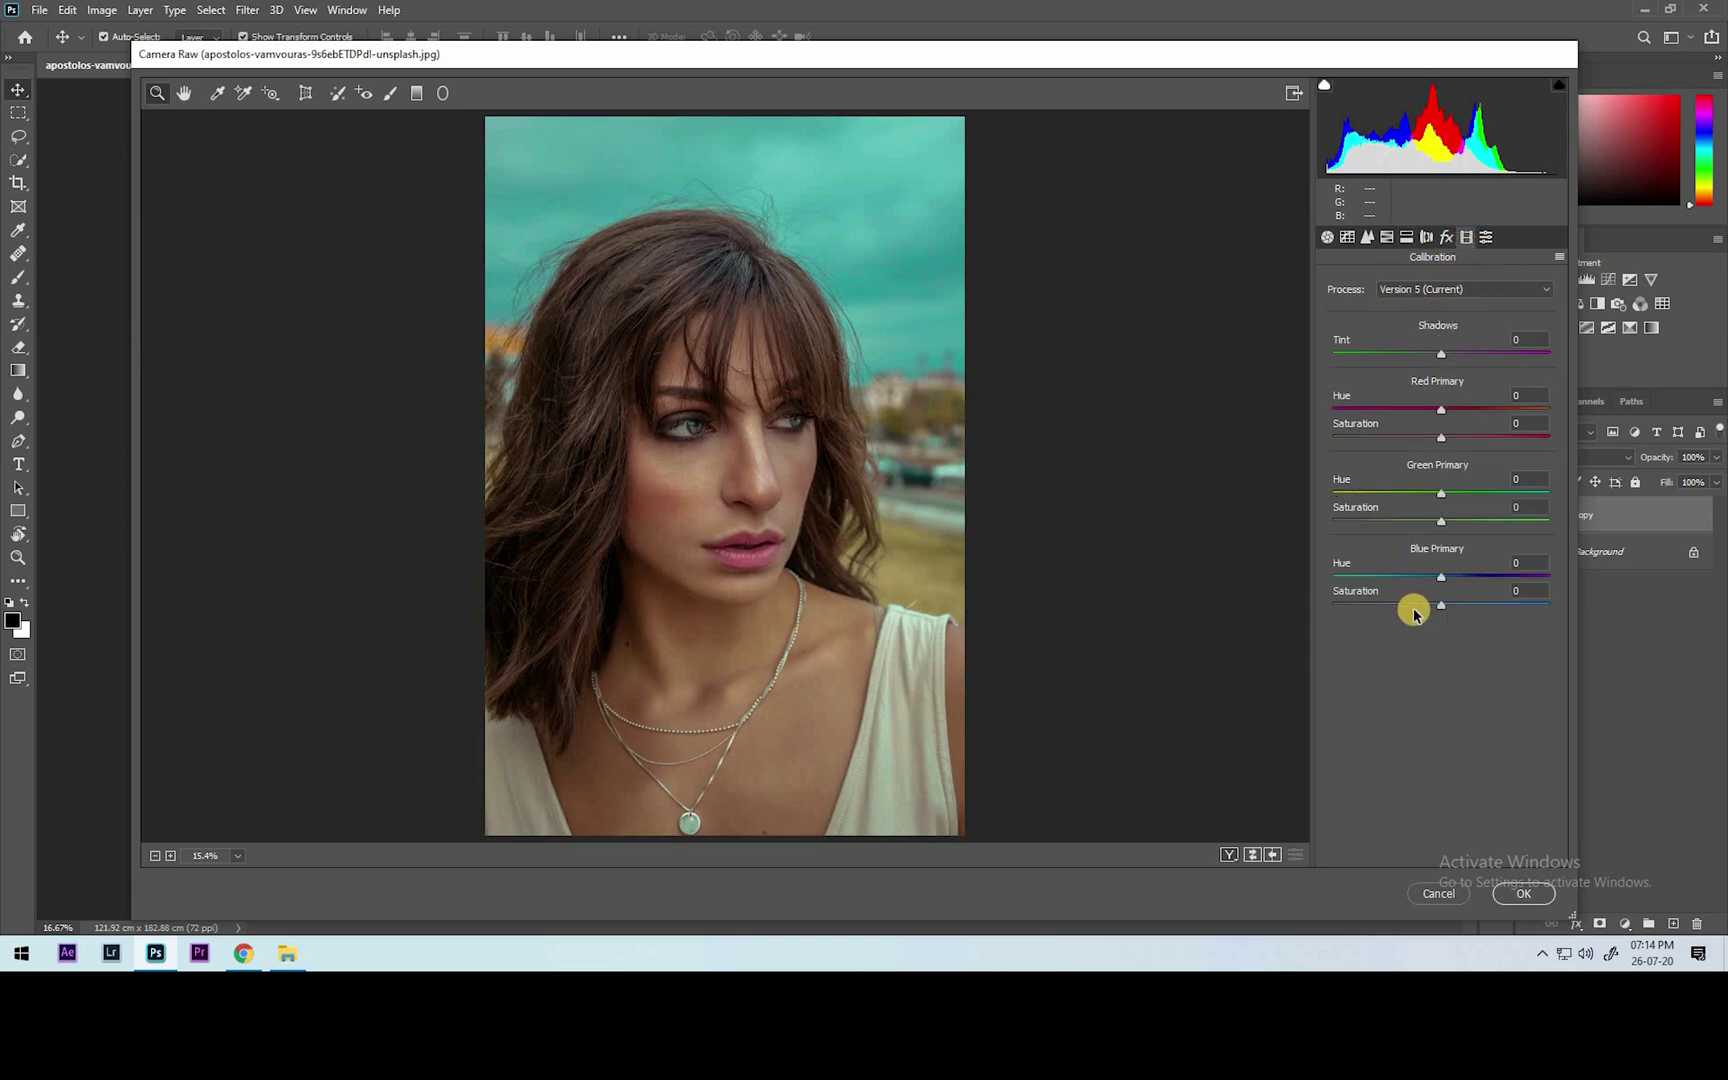
{"action": "left_click_drag", "start_coordinate": [1448, 609], "coordinate": [1450, 530]}
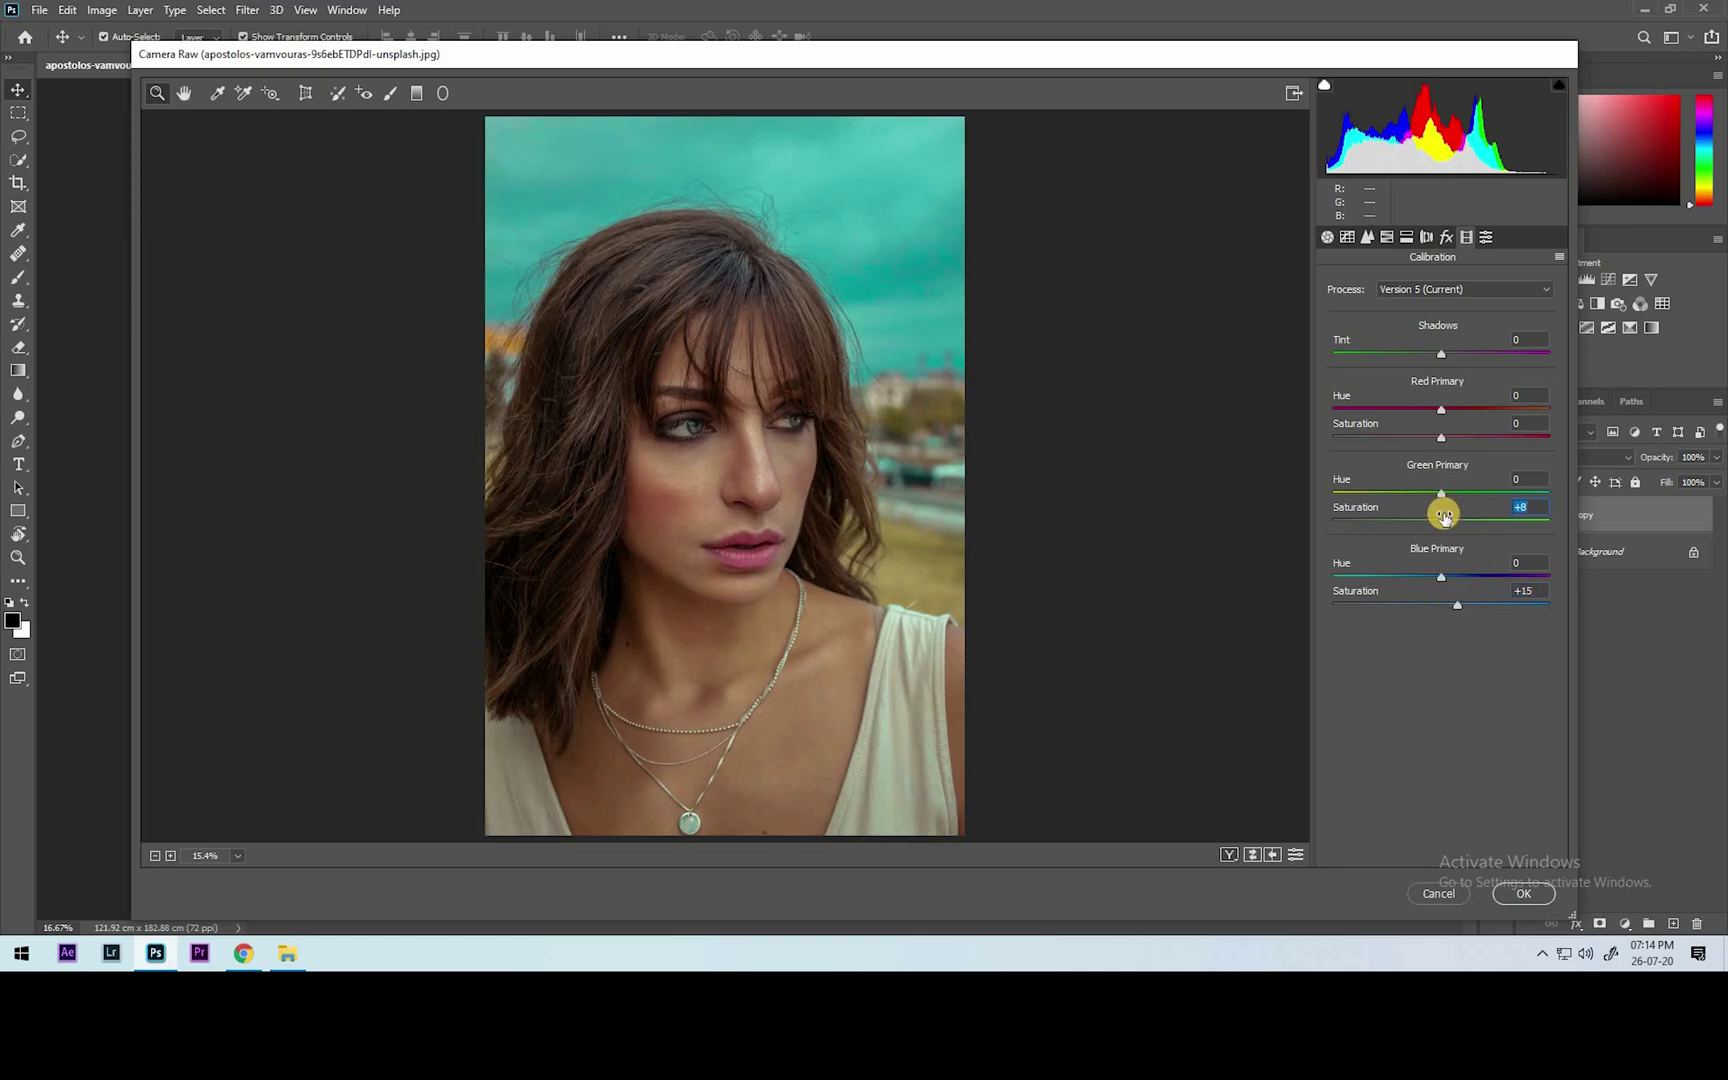
{"action": "left_click_drag", "start_coordinate": [1440, 445], "coordinate": [1457, 404]}
{"action": "mouse_move", "coordinate": [1441, 493]}
{"action": "left_mouse_down"}
{"action": "mouse_move", "coordinate": [1414, 492]}
{"action": "mouse_move", "coordinate": [1442, 494]}
{"action": "left_mouse_up"}
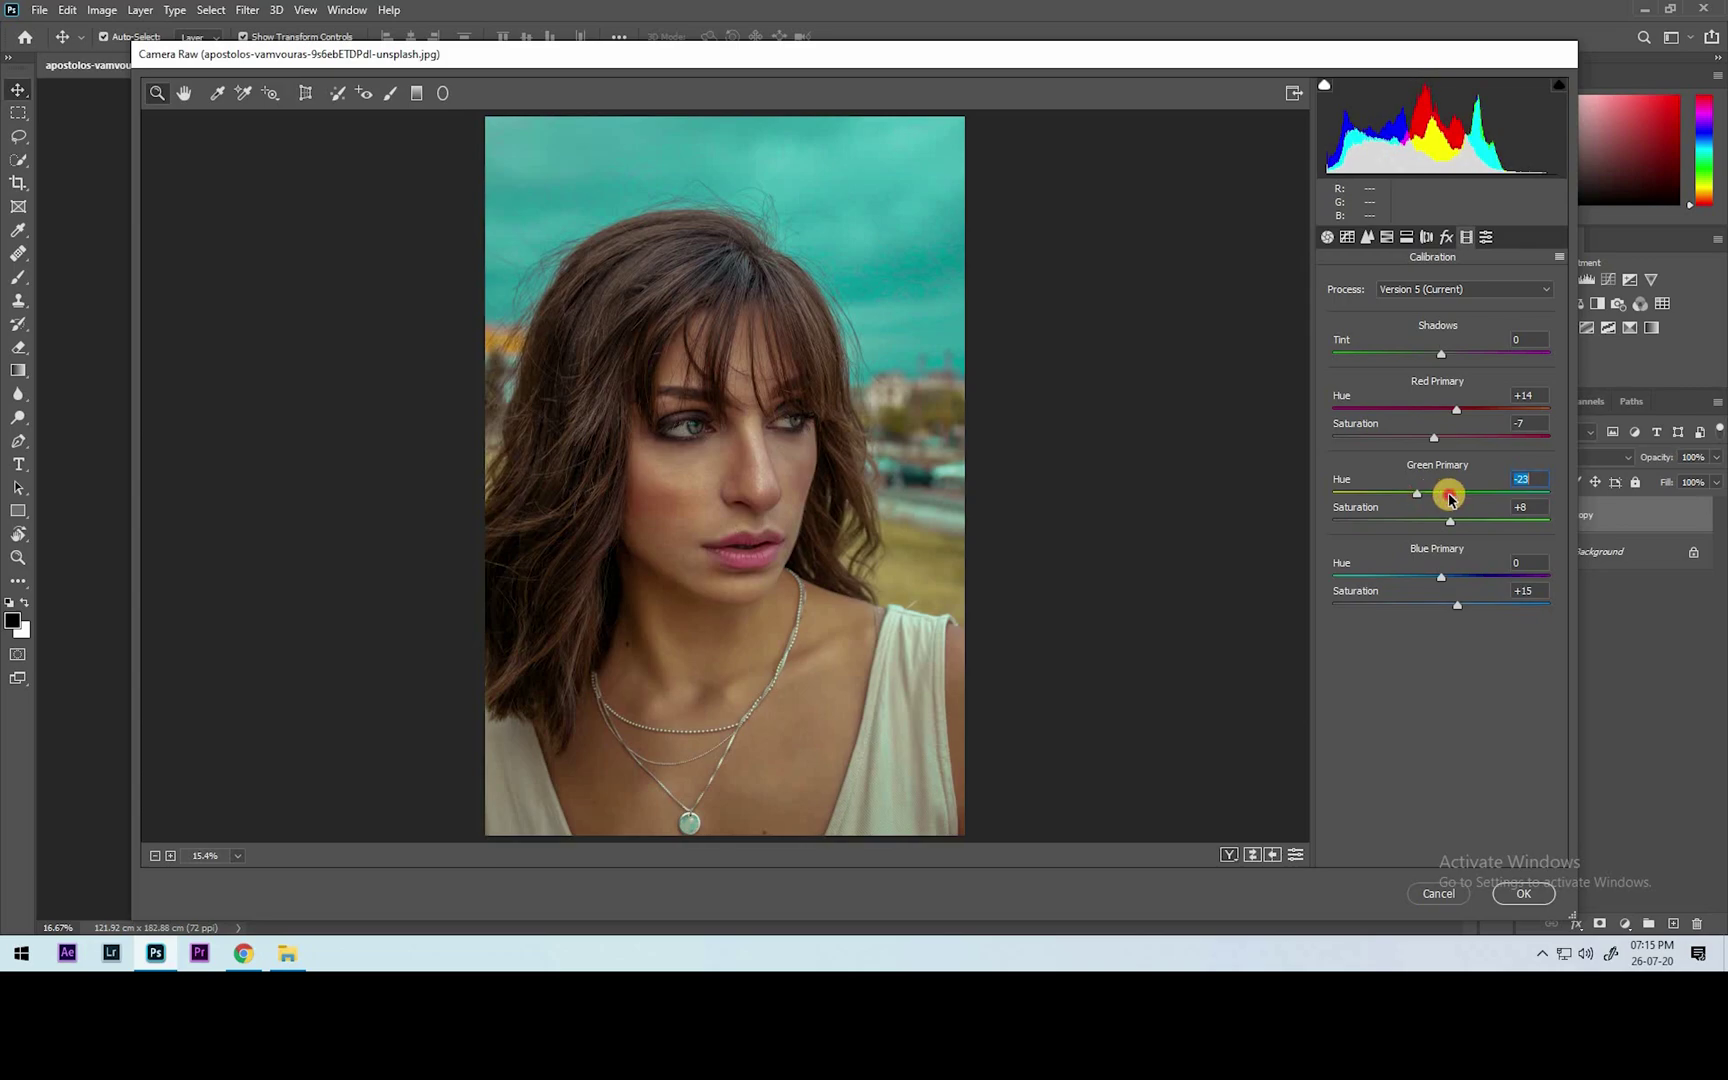
{"action": "key", "text": "Down"}
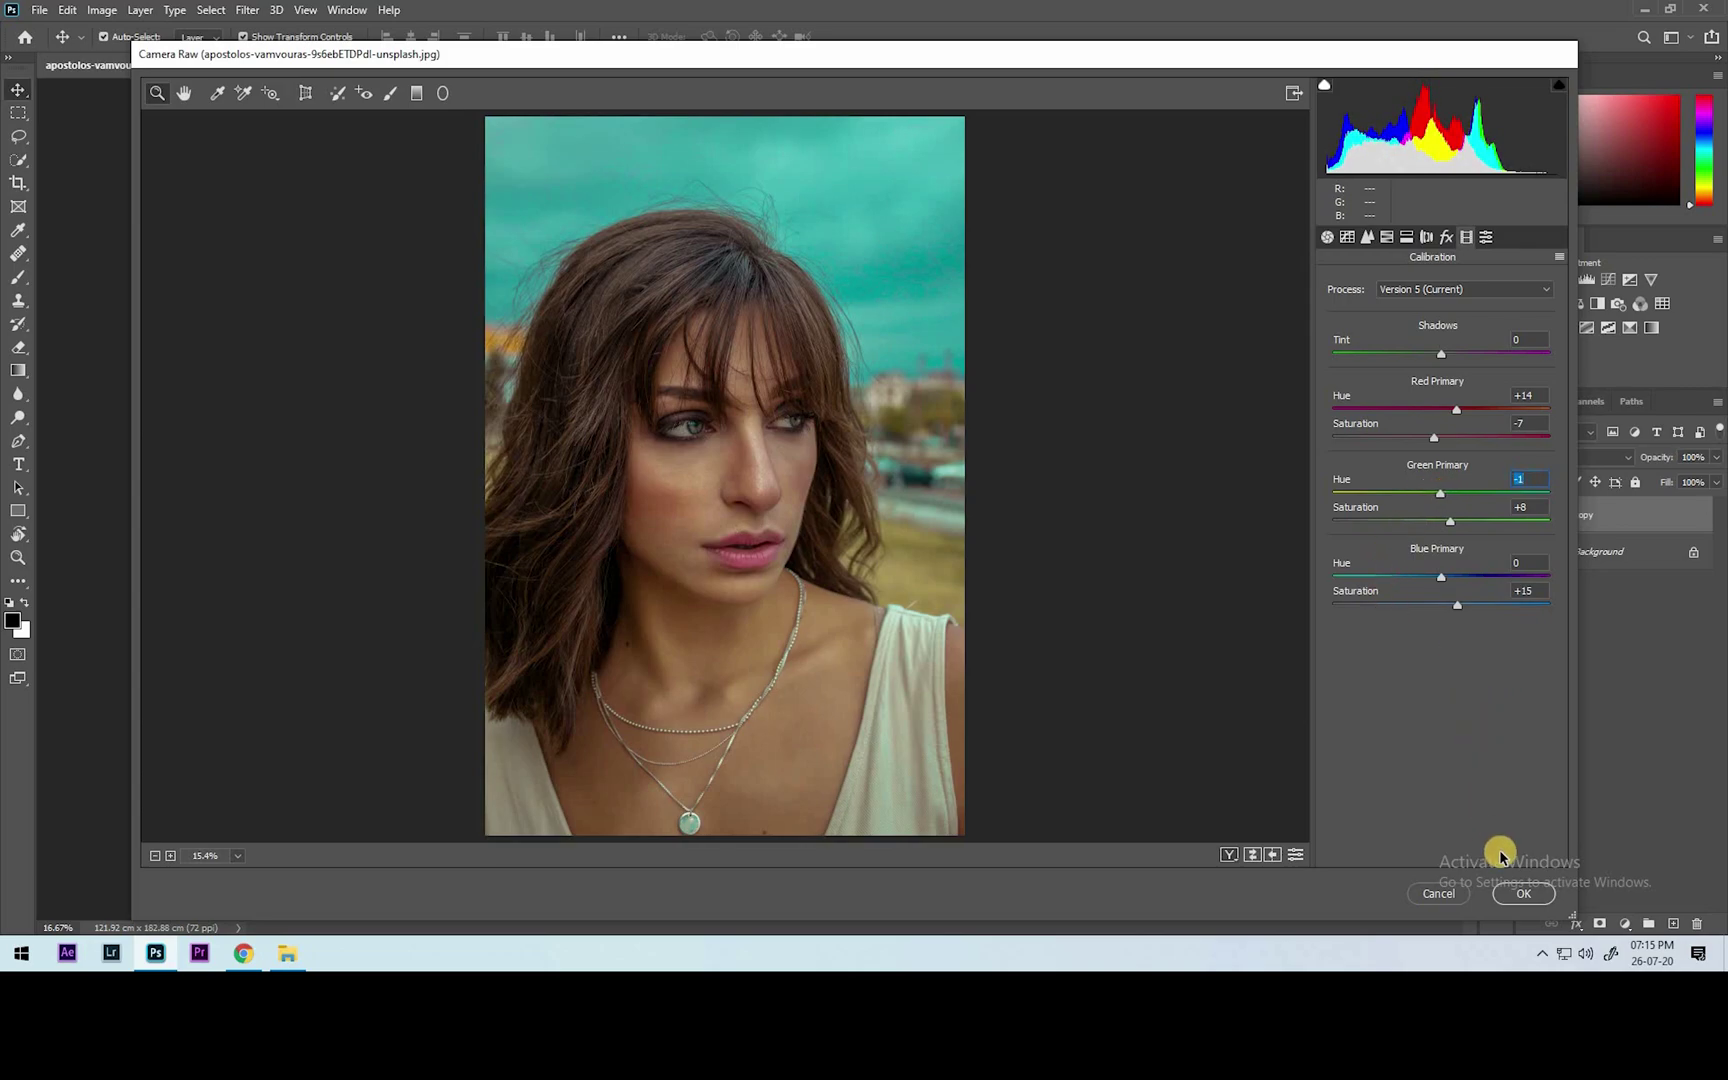
{"action": "left_click", "coordinate": [1523, 893]}
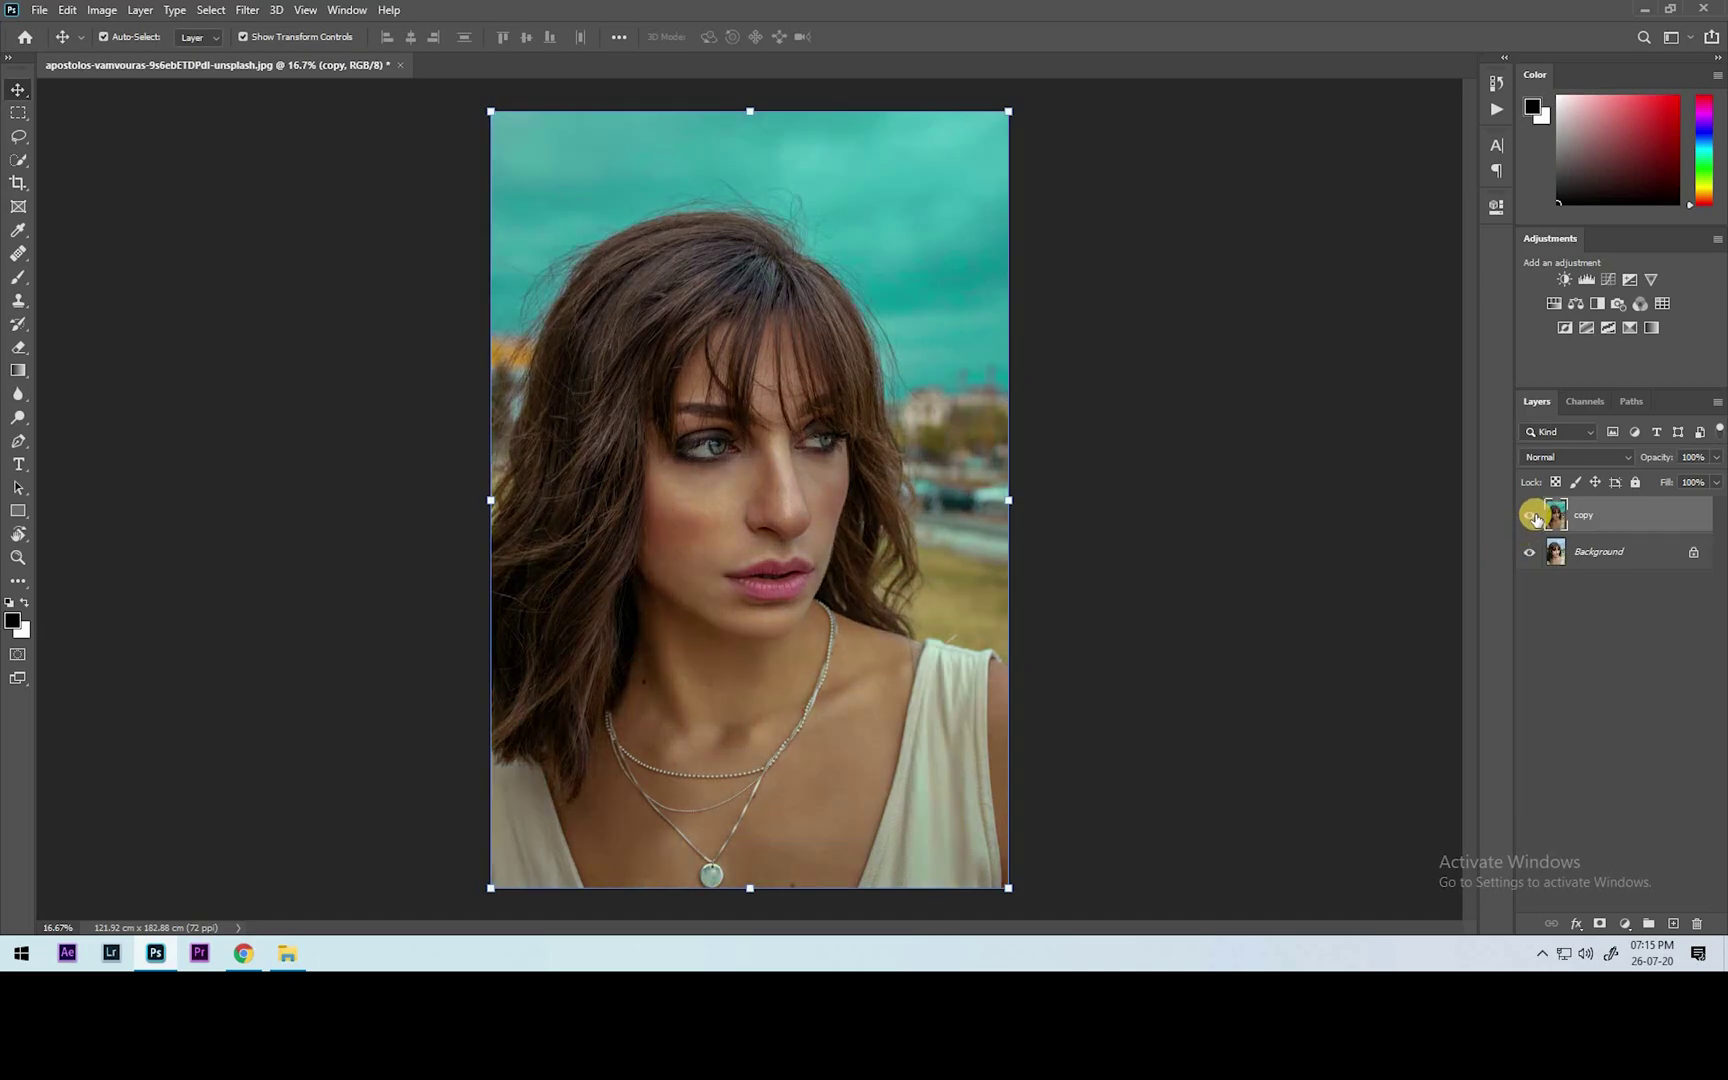
Step: Toggle the graded copy layer's visibility to compare it with the original, then reselect it
{"action": "left_click", "coordinate": [1531, 515]}
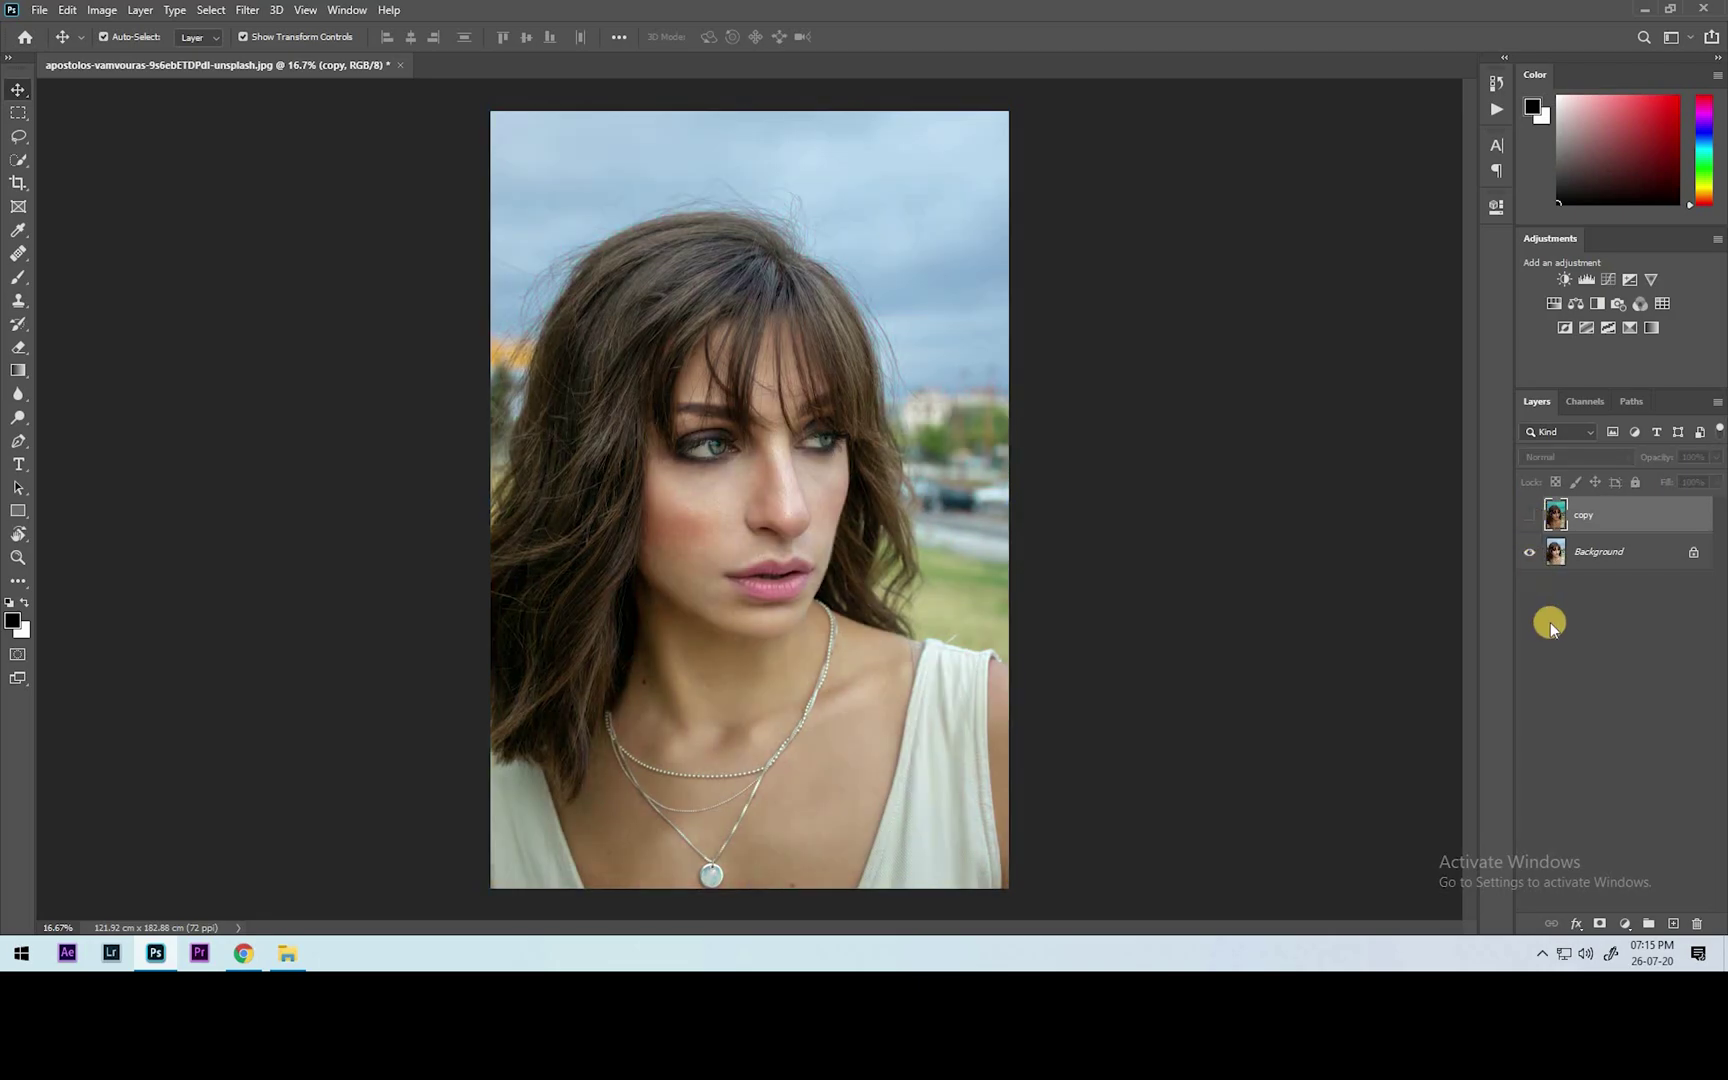
{"action": "key", "text": "ctrl+z"}
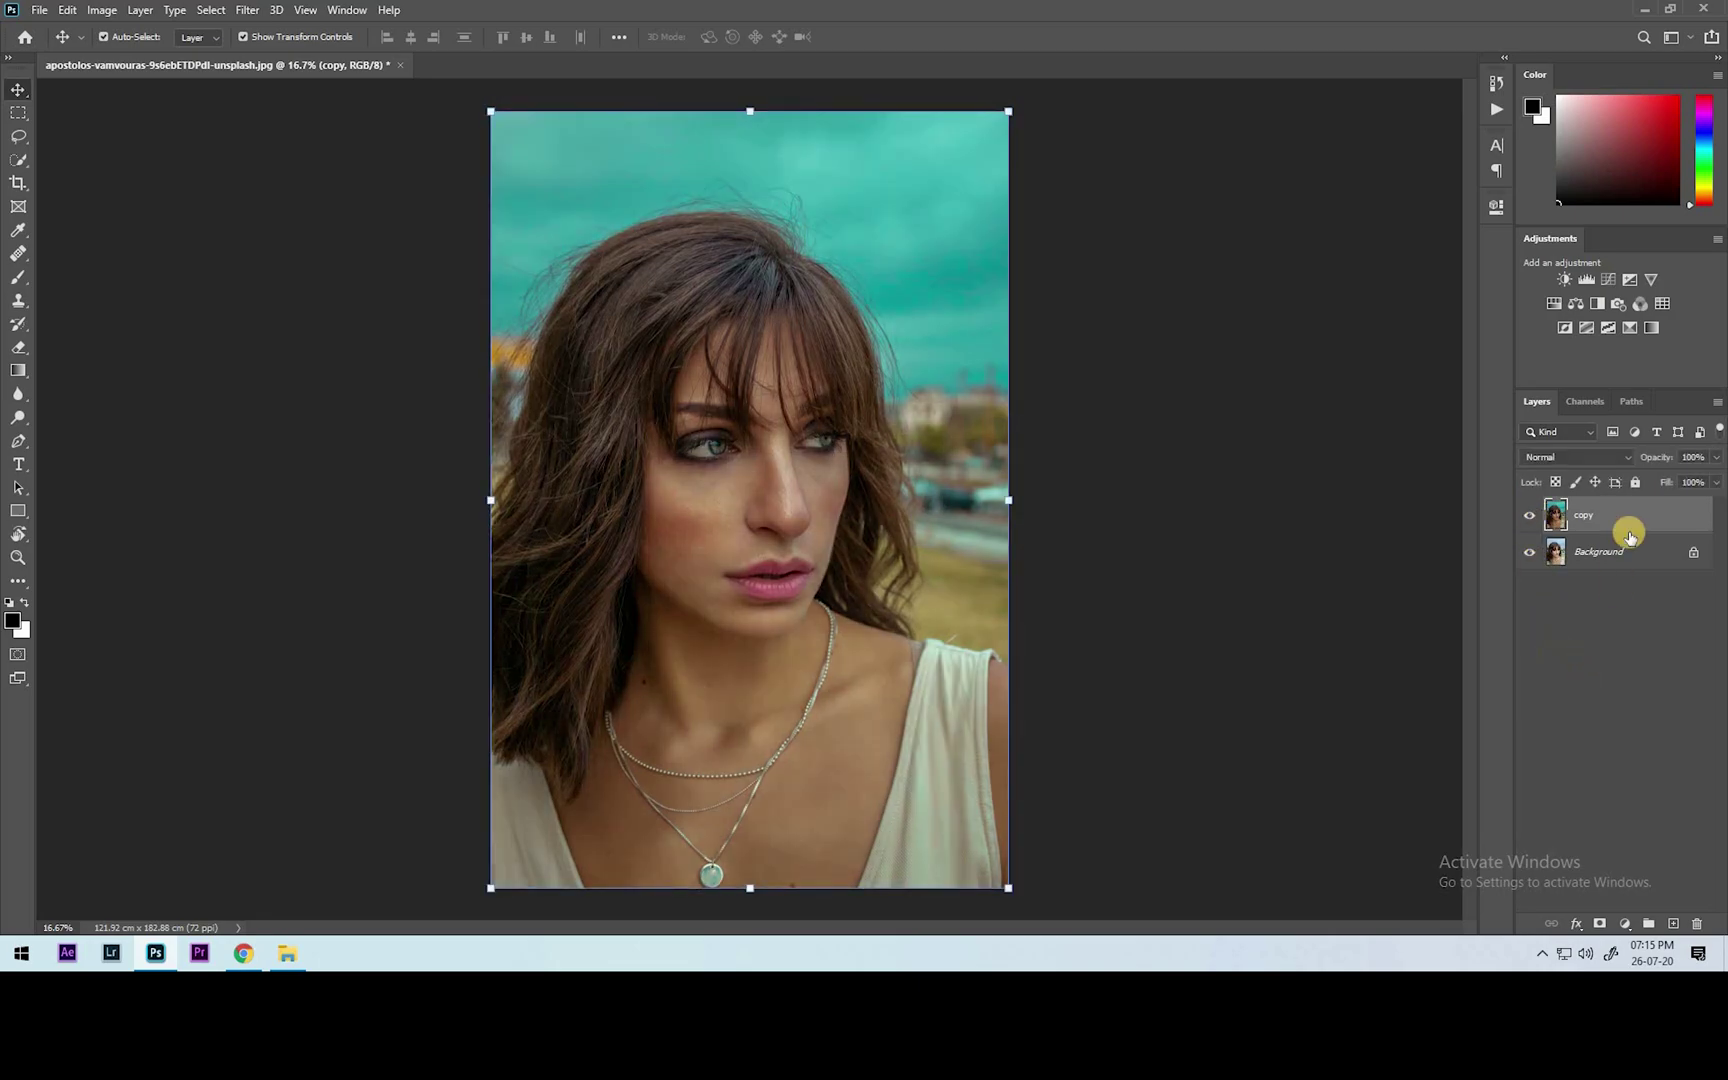
{"action": "left_click", "coordinate": [1624, 522], "text": "ctrl"}
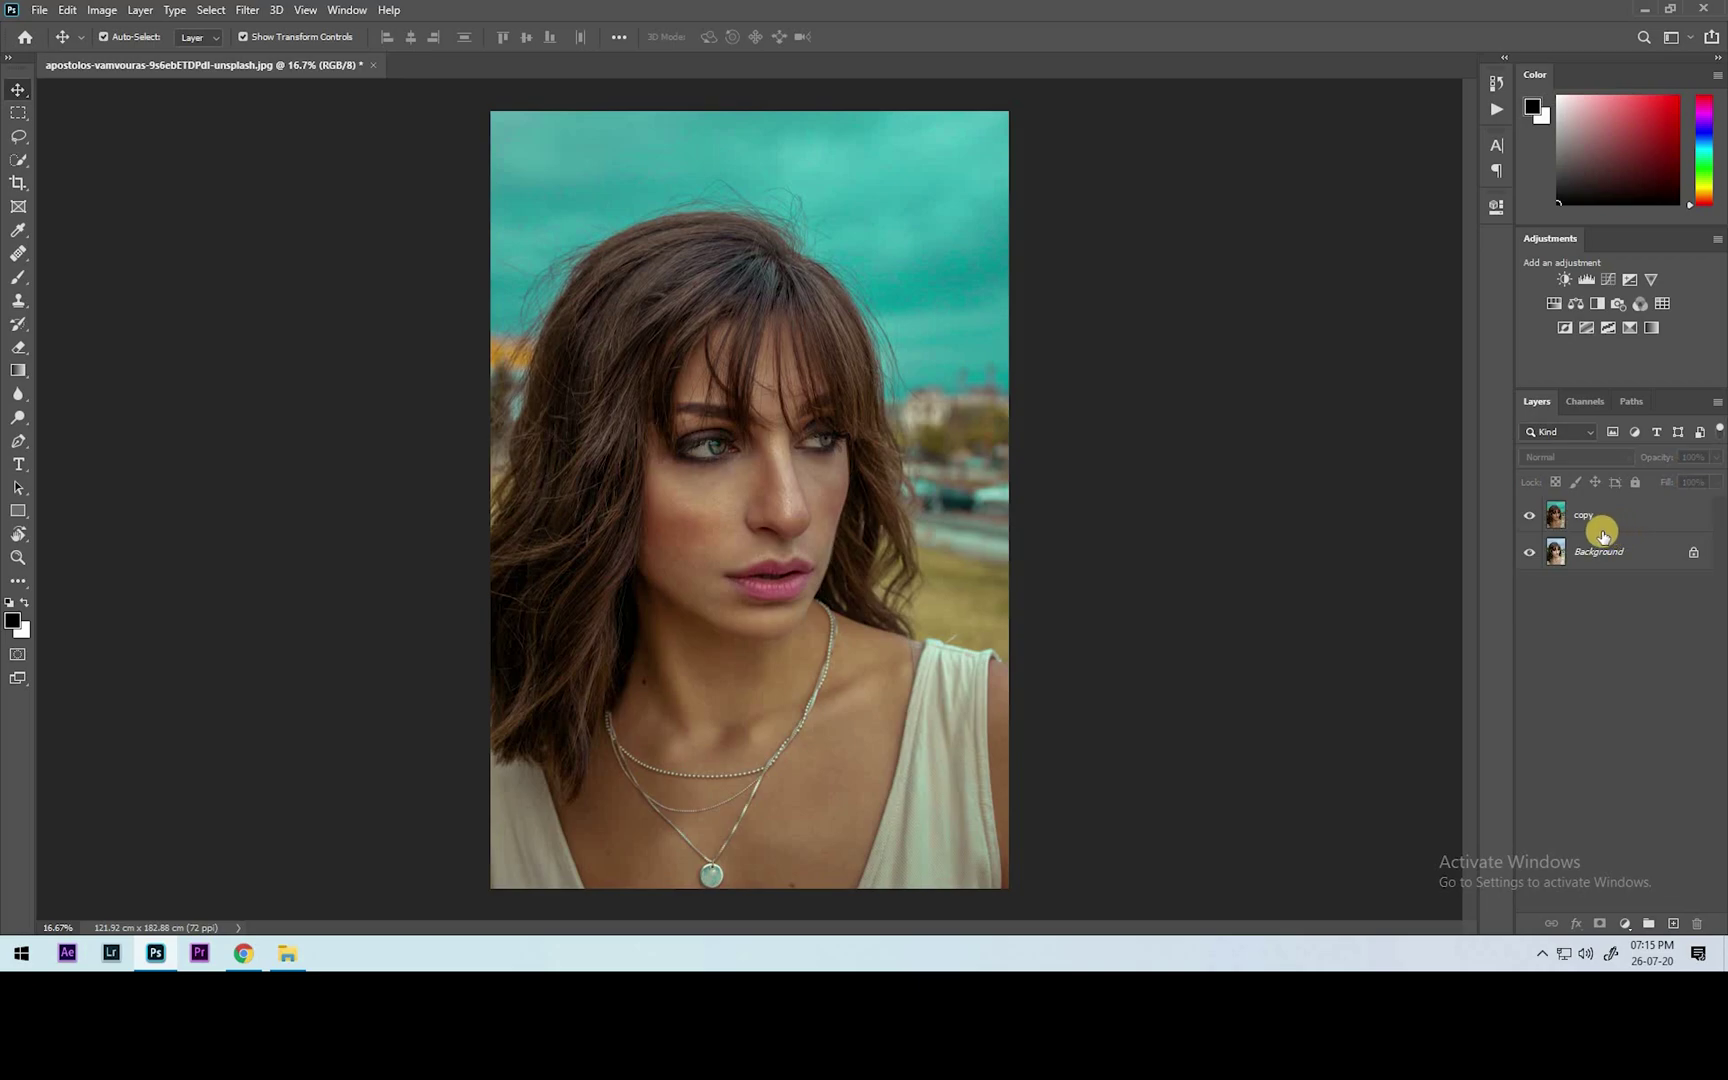
{"action": "left_click", "coordinate": [1605, 528], "text": "ctrl"}
Step: Duplicate the graded layer, name the copies Texture and blur, and hide Texture
{"action": "key", "text": "ctrl+j"}
{"action": "key", "text": "ctrl+j"}
{"action": "double_click", "coordinate": [1605, 516]}
{"action": "type", "text": "Te"}
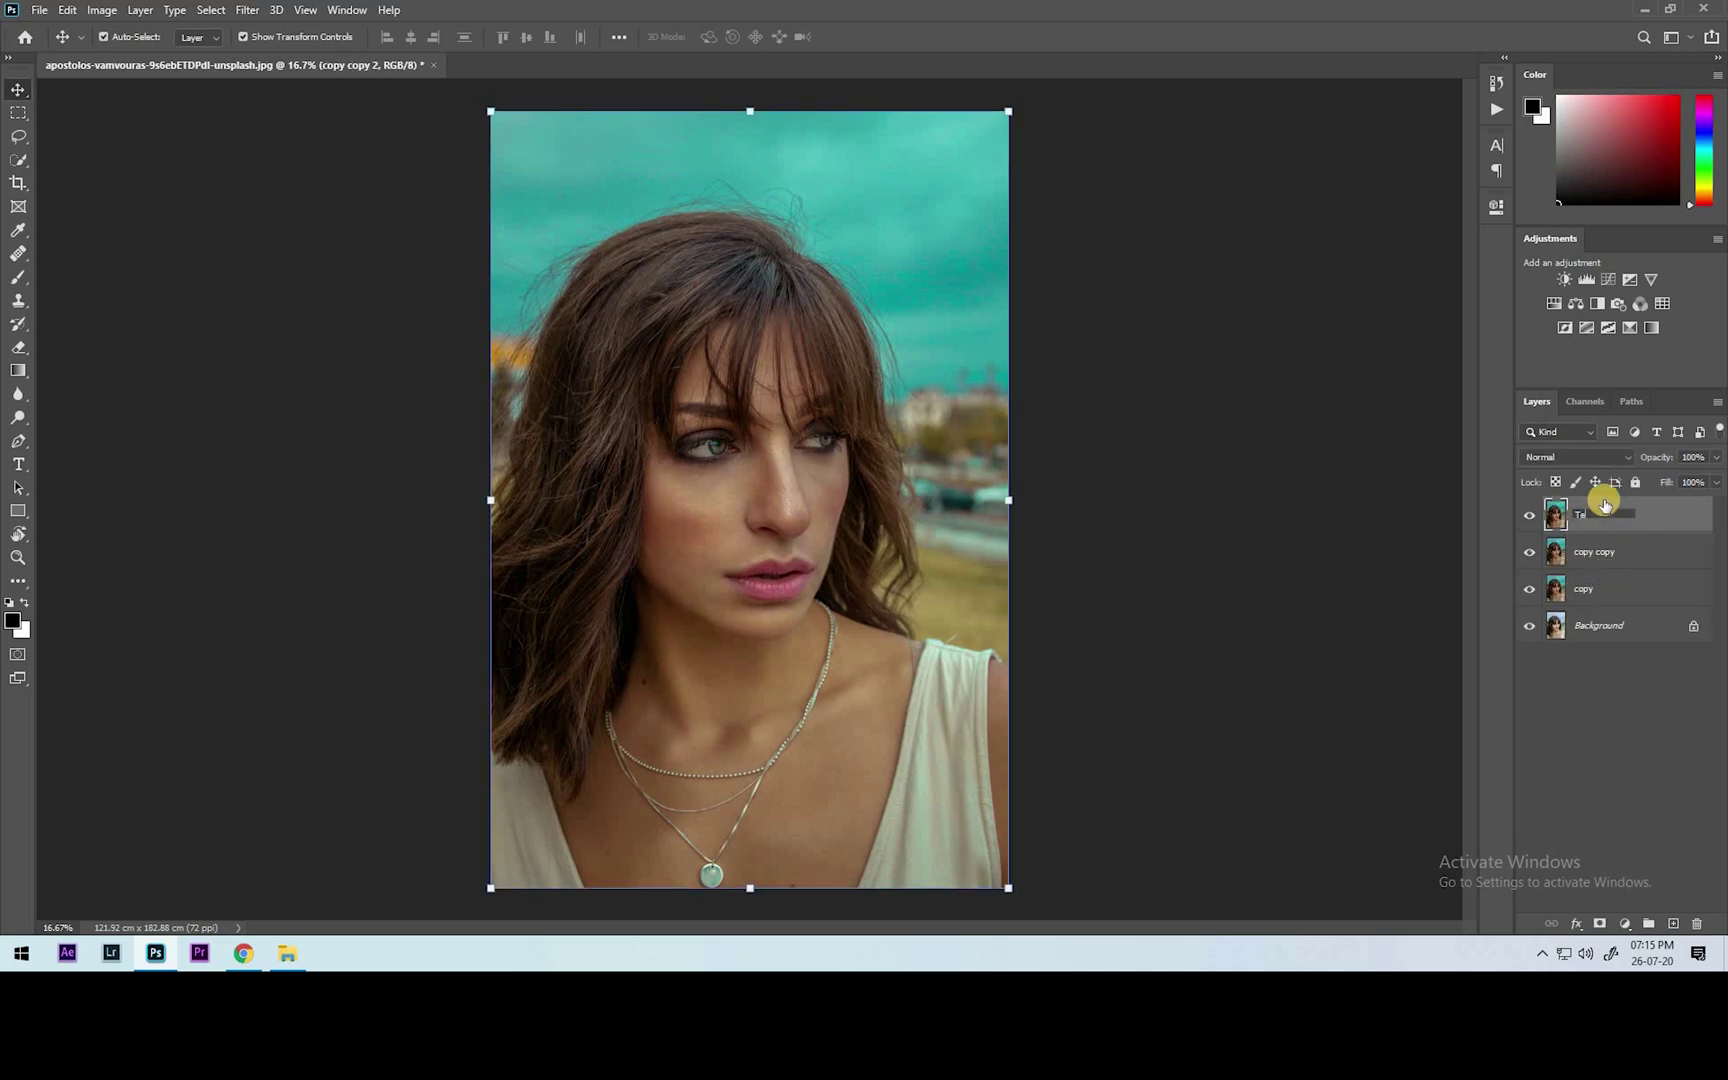
{"action": "type", "text": "xture"}
{"action": "left_click", "coordinate": [1597, 551]}
{"action": "double_click", "coordinate": [1605, 551]}
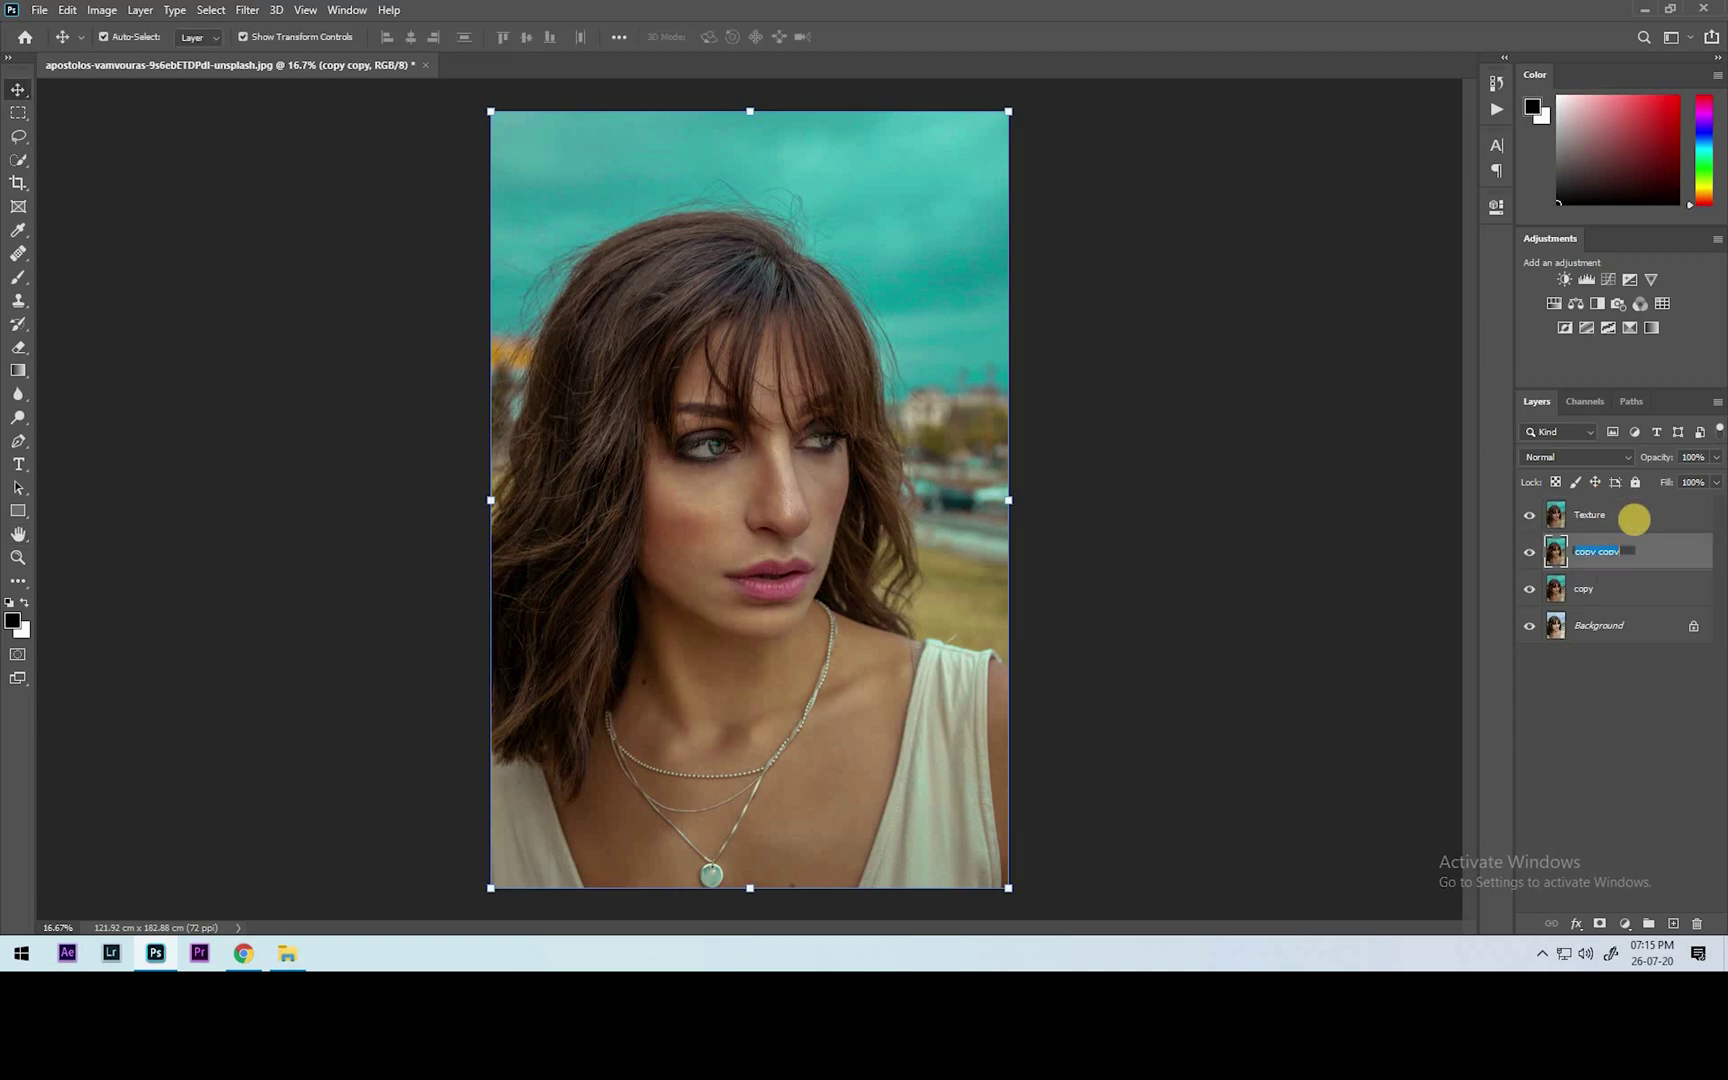
{"action": "type", "text": "blur"}
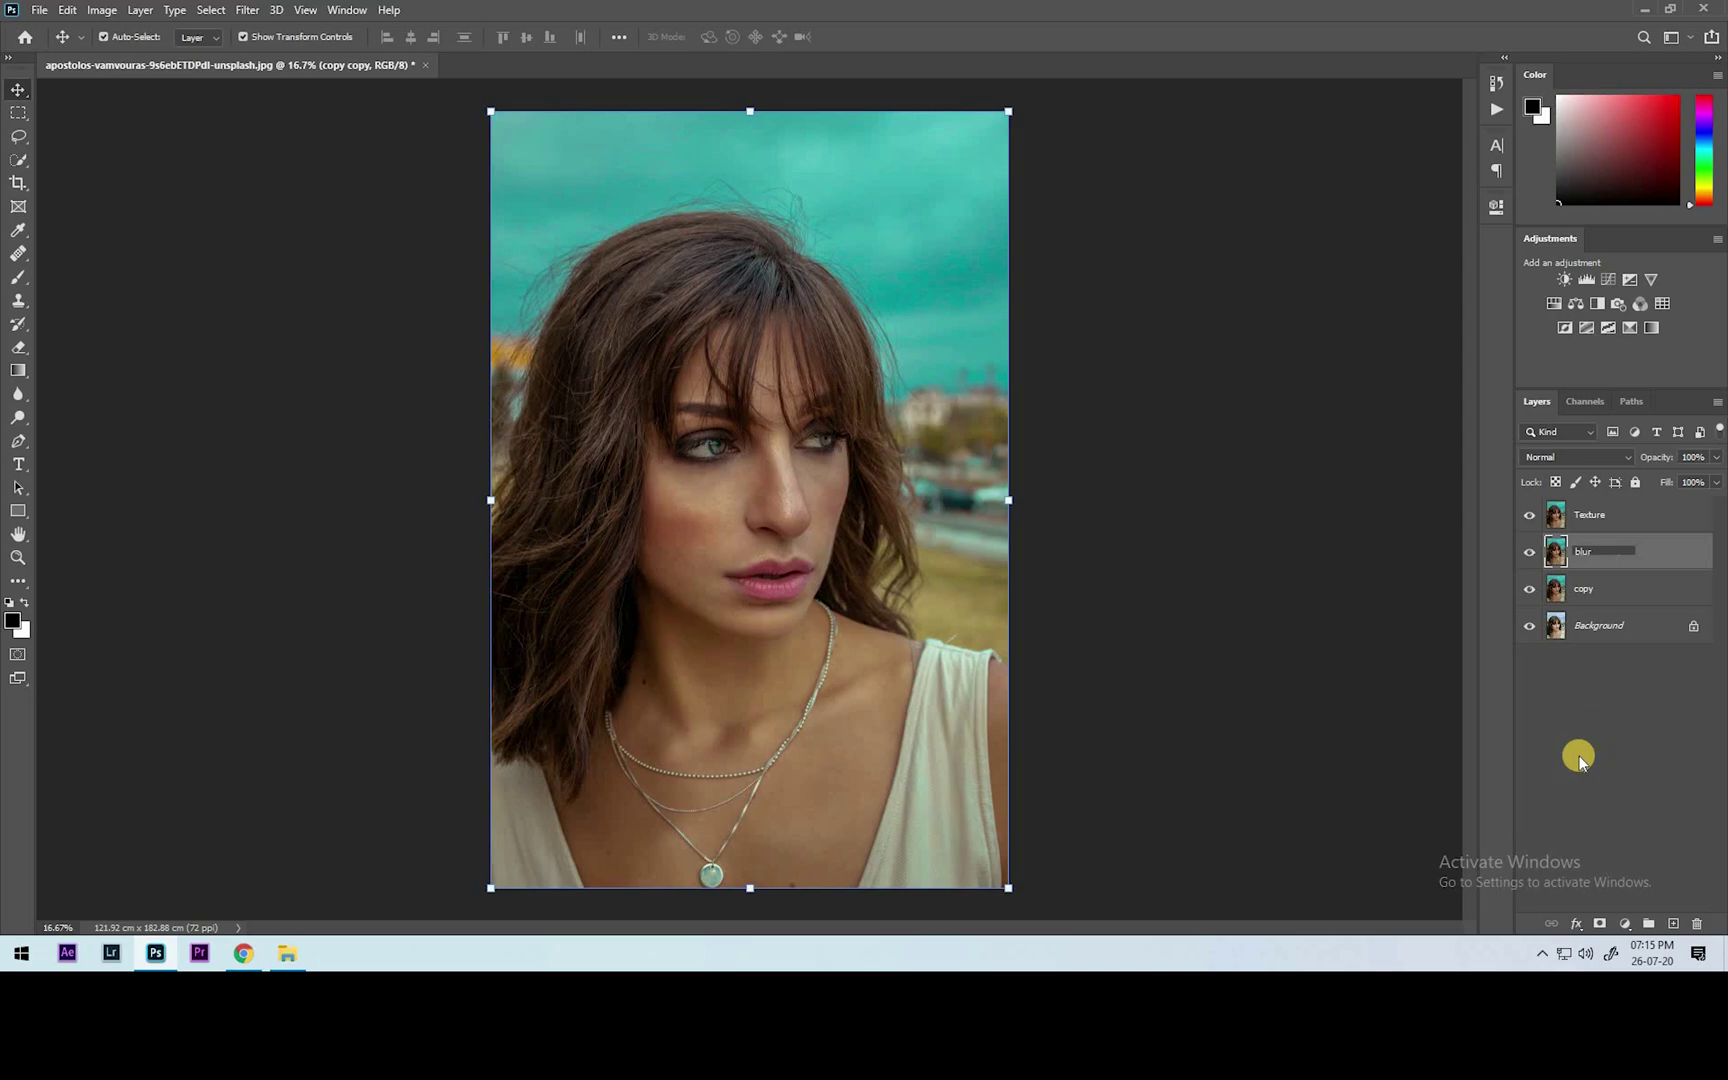
{"action": "left_click", "coordinate": [1604, 551]}
{"action": "left_click", "coordinate": [1529, 514]}
{"action": "left_click", "coordinate": [1620, 552]}
{"action": "left_click", "coordinate": [384, 430]}
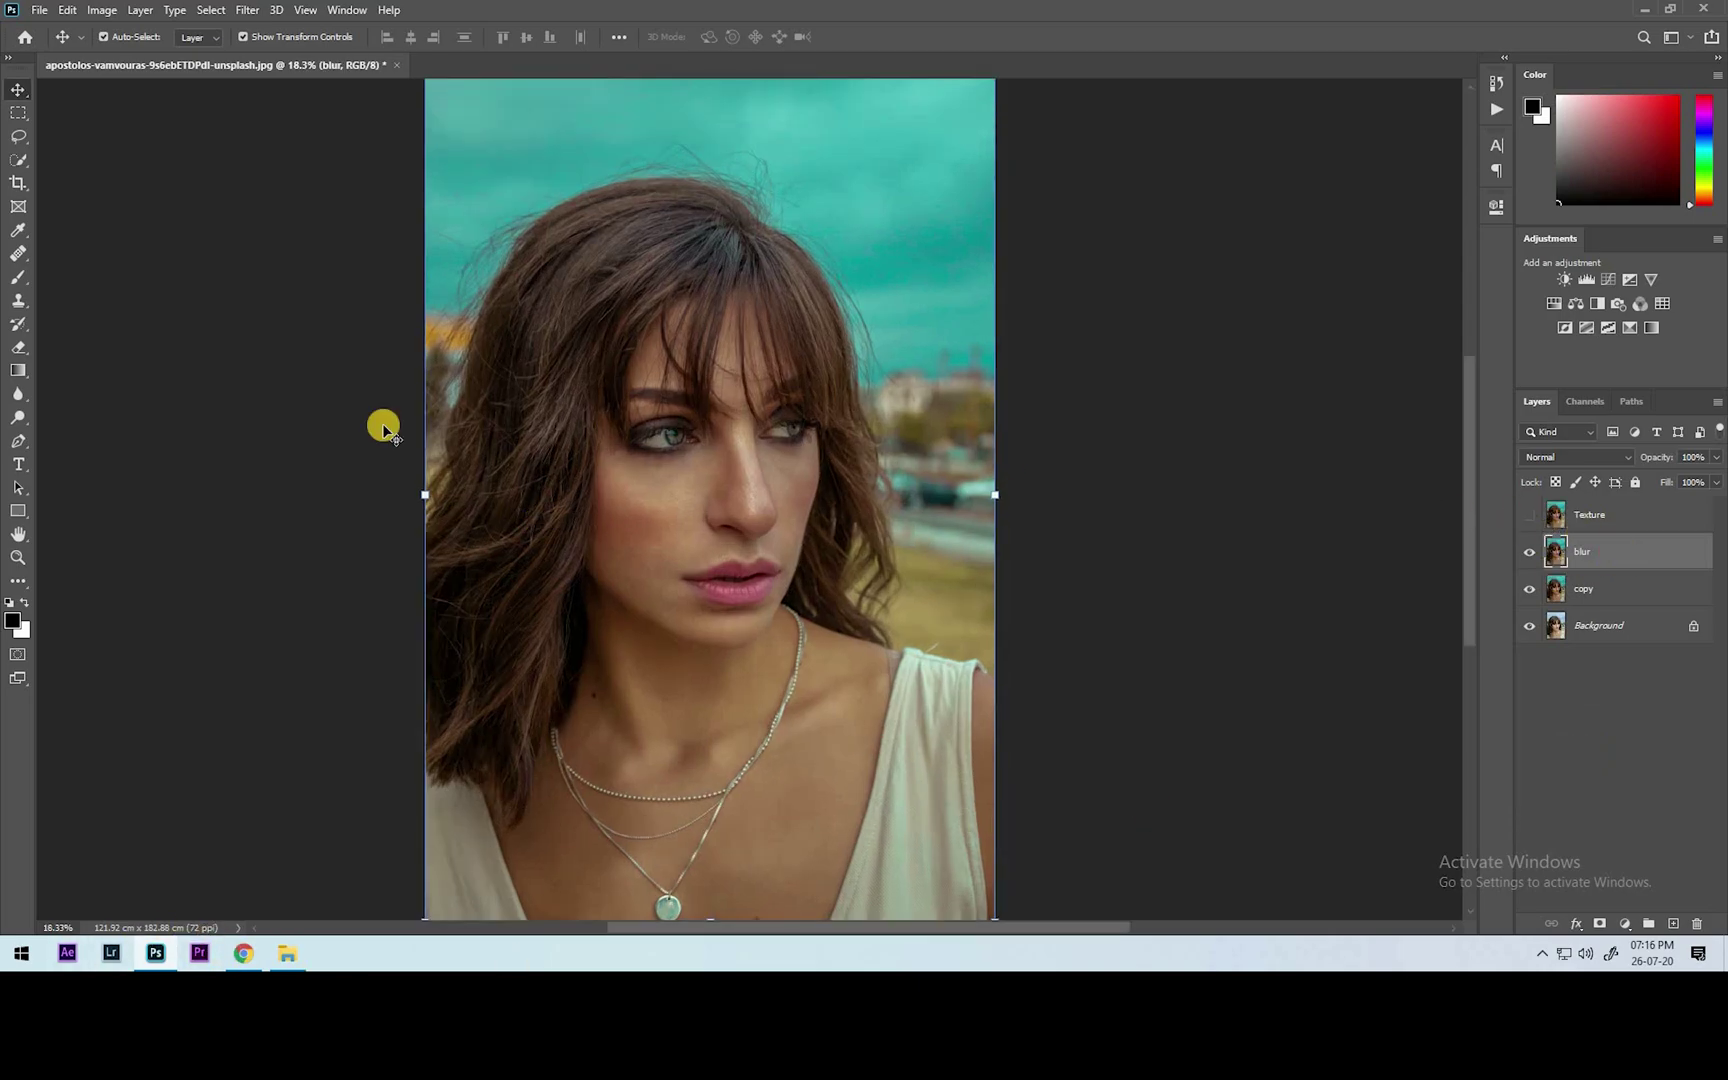
Step: Apply a 15.3-pixel Gaussian Blur to the blur layer, then show and select Texture
{"action": "left_click", "coordinate": [116, 8]}
{"action": "left_click", "coordinate": [247, 10]}
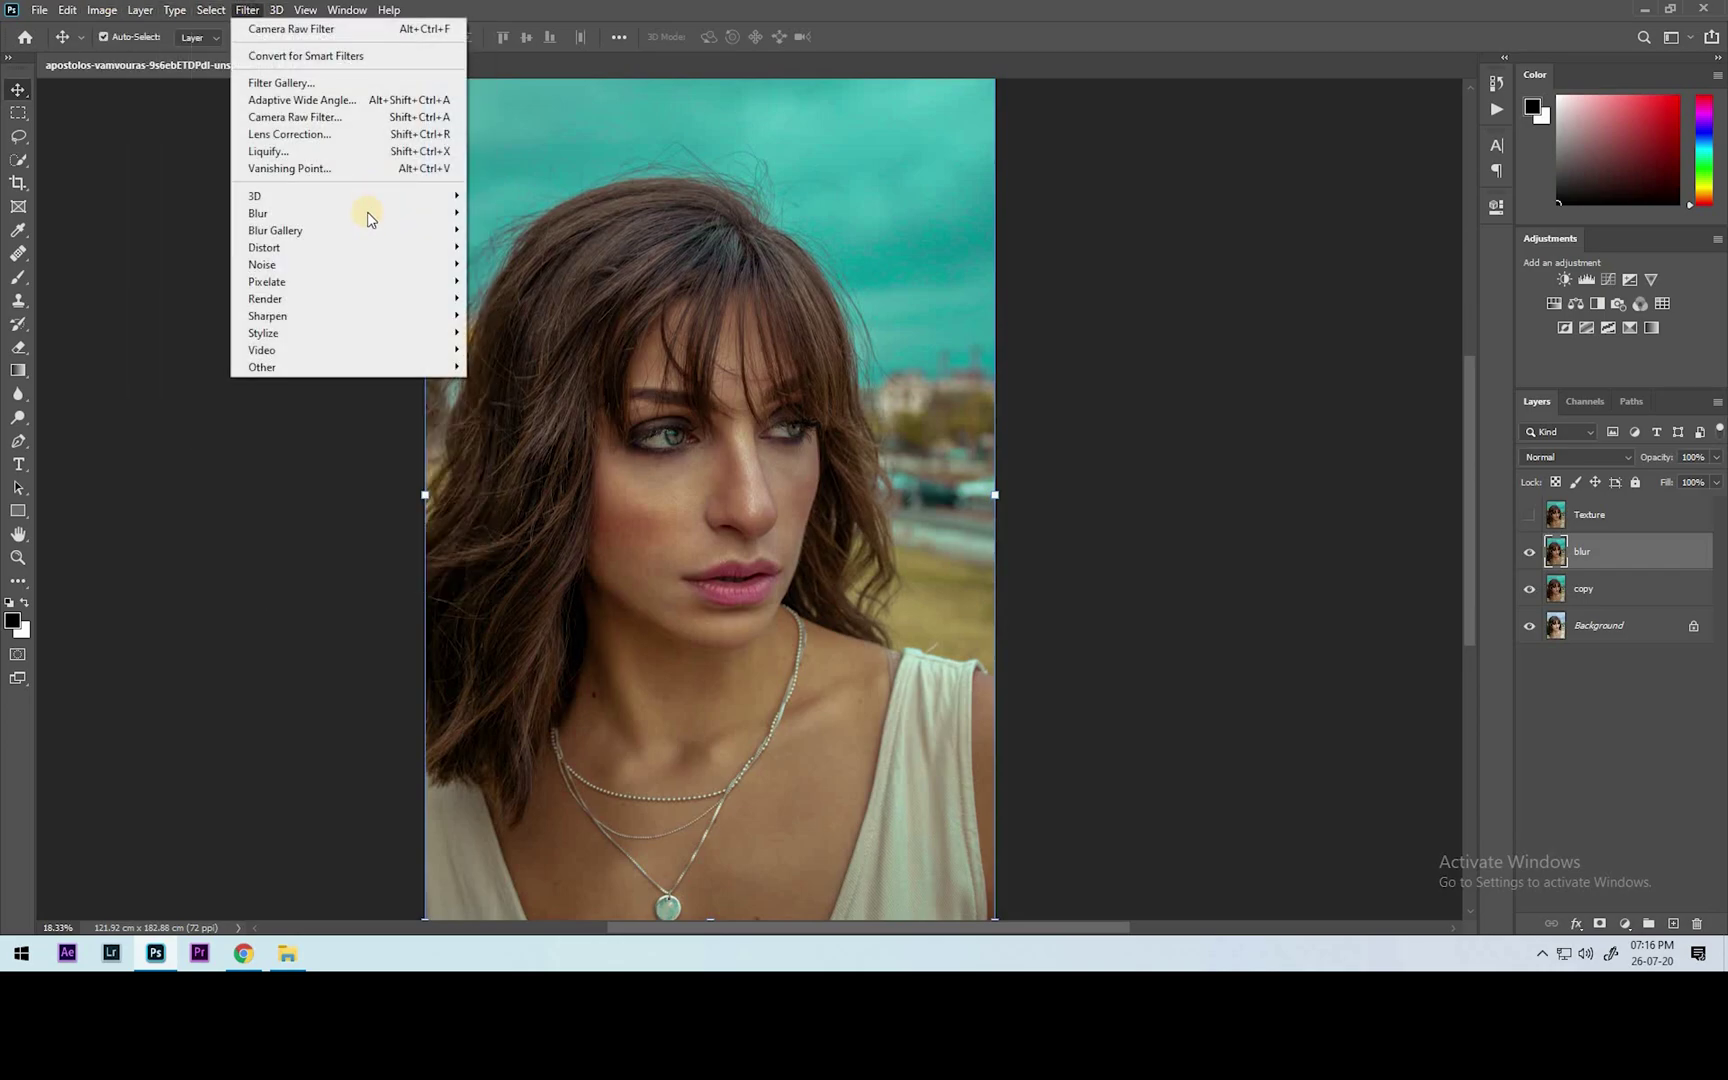
{"action": "mouse_move", "coordinate": [370, 213]}
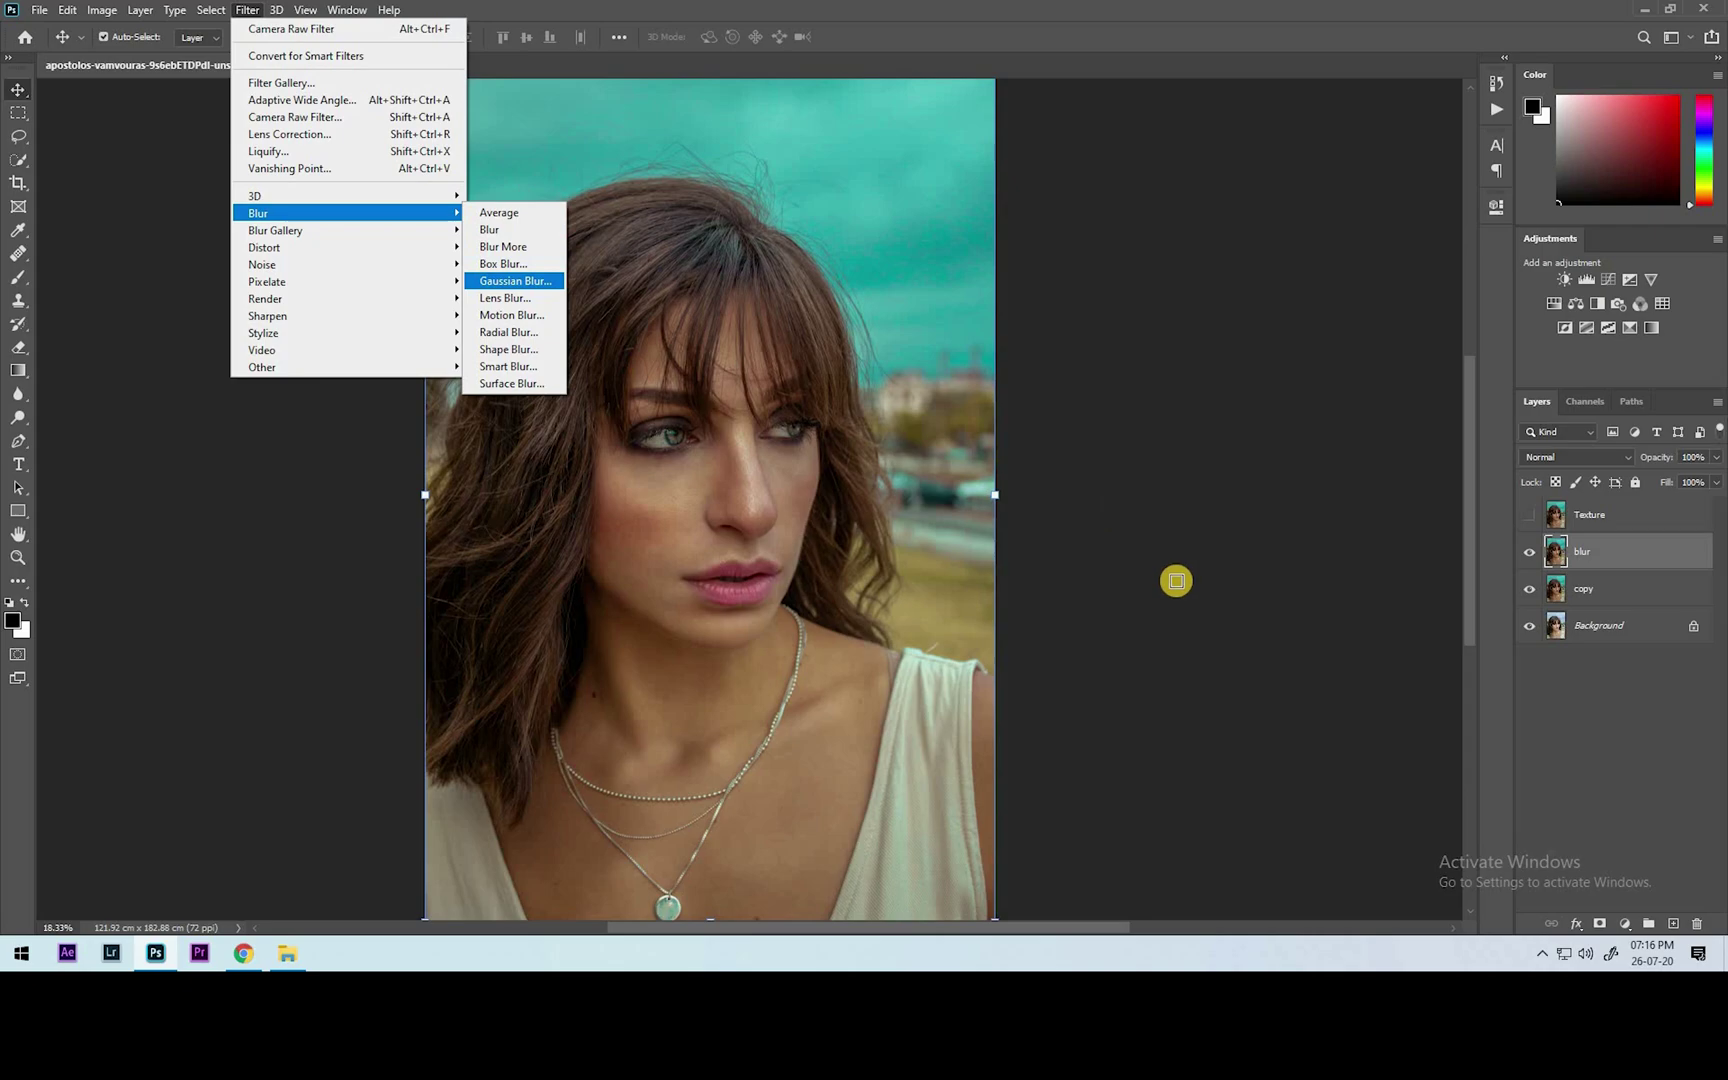
{"action": "left_click", "coordinate": [515, 281]}
{"action": "left_click", "coordinate": [1350, 820]}
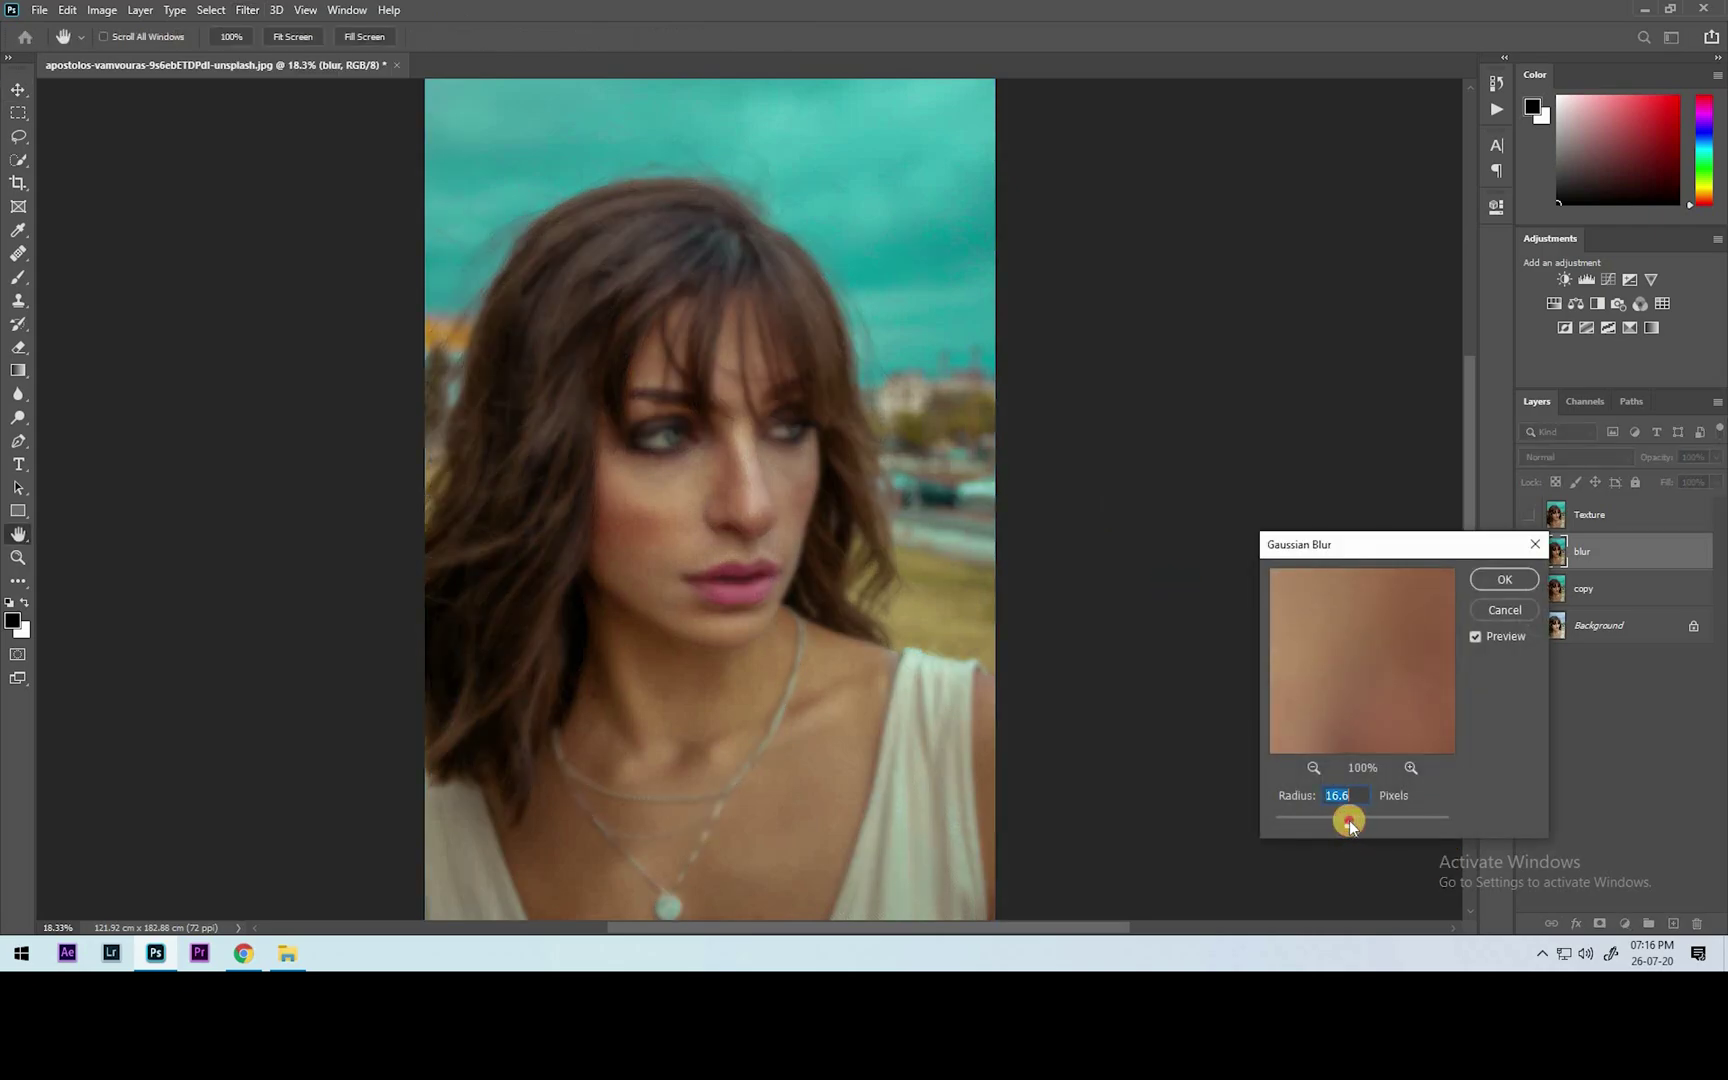
{"action": "left_click_drag", "start_coordinate": [1349, 823], "coordinate": [1349, 823]}
{"action": "key", "text": "Return"}
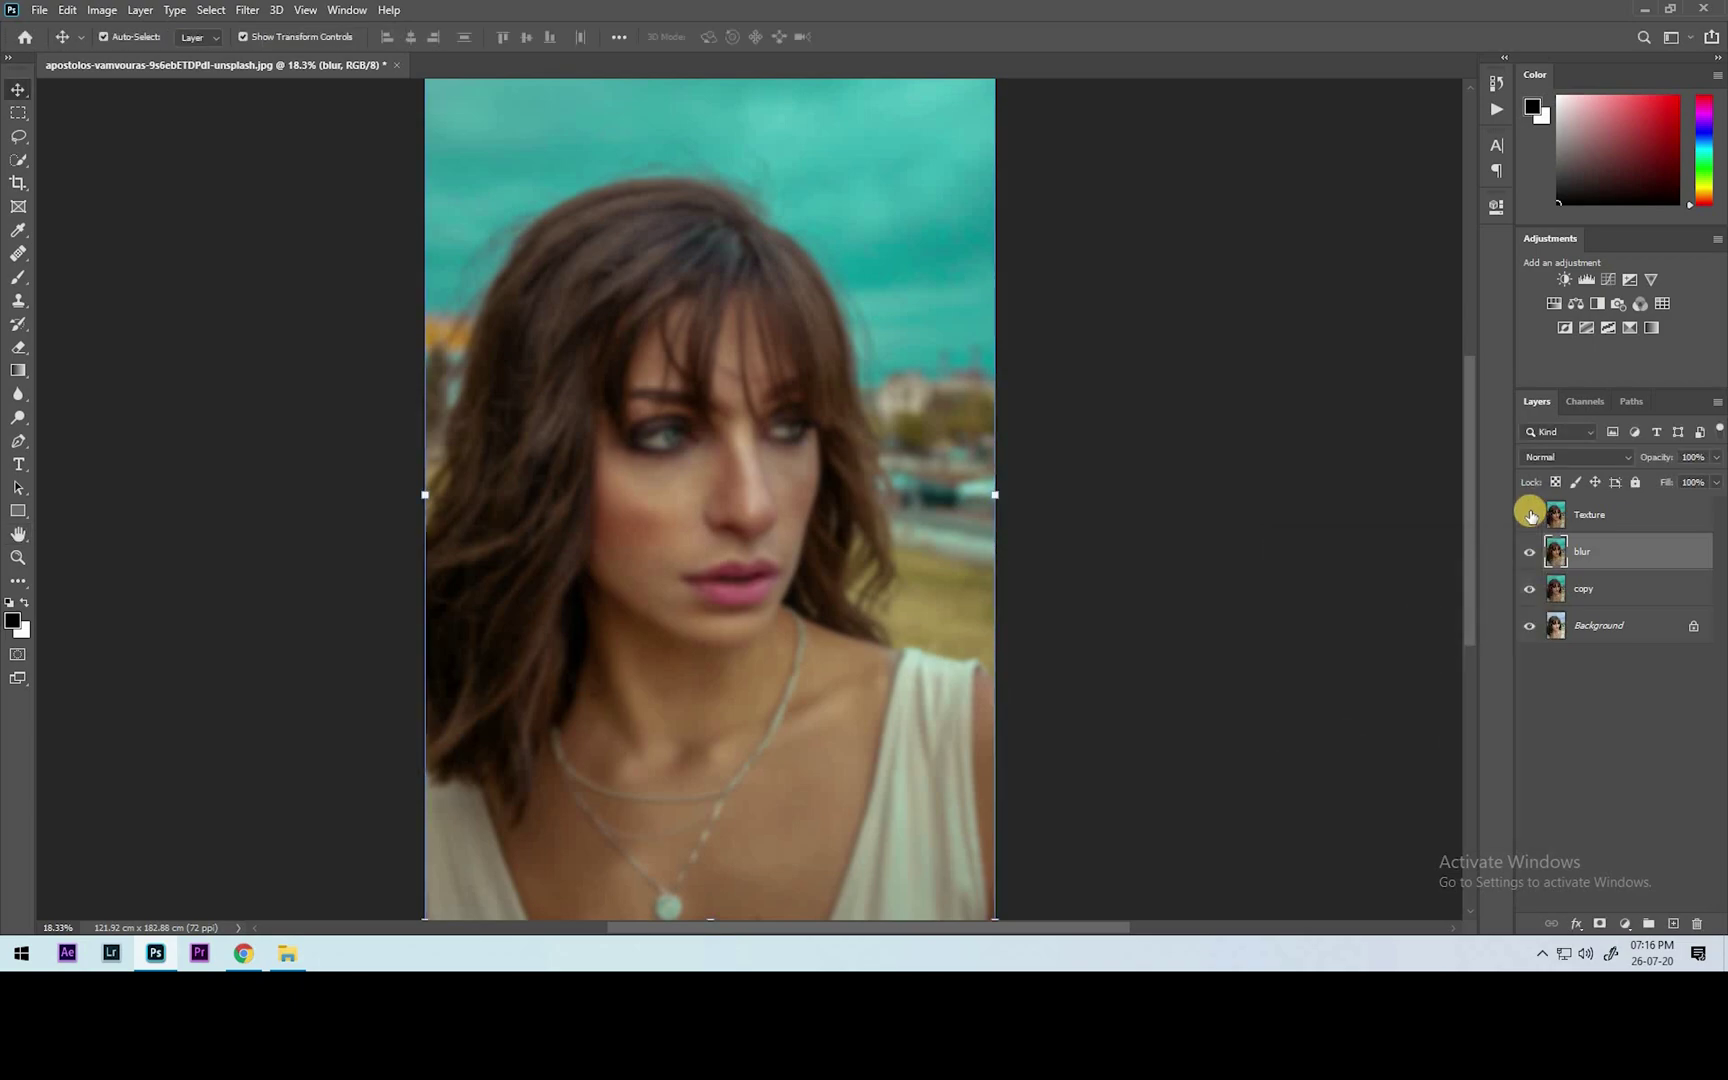
{"action": "left_click", "coordinate": [1530, 515]}
{"action": "left_click", "coordinate": [1592, 503]}
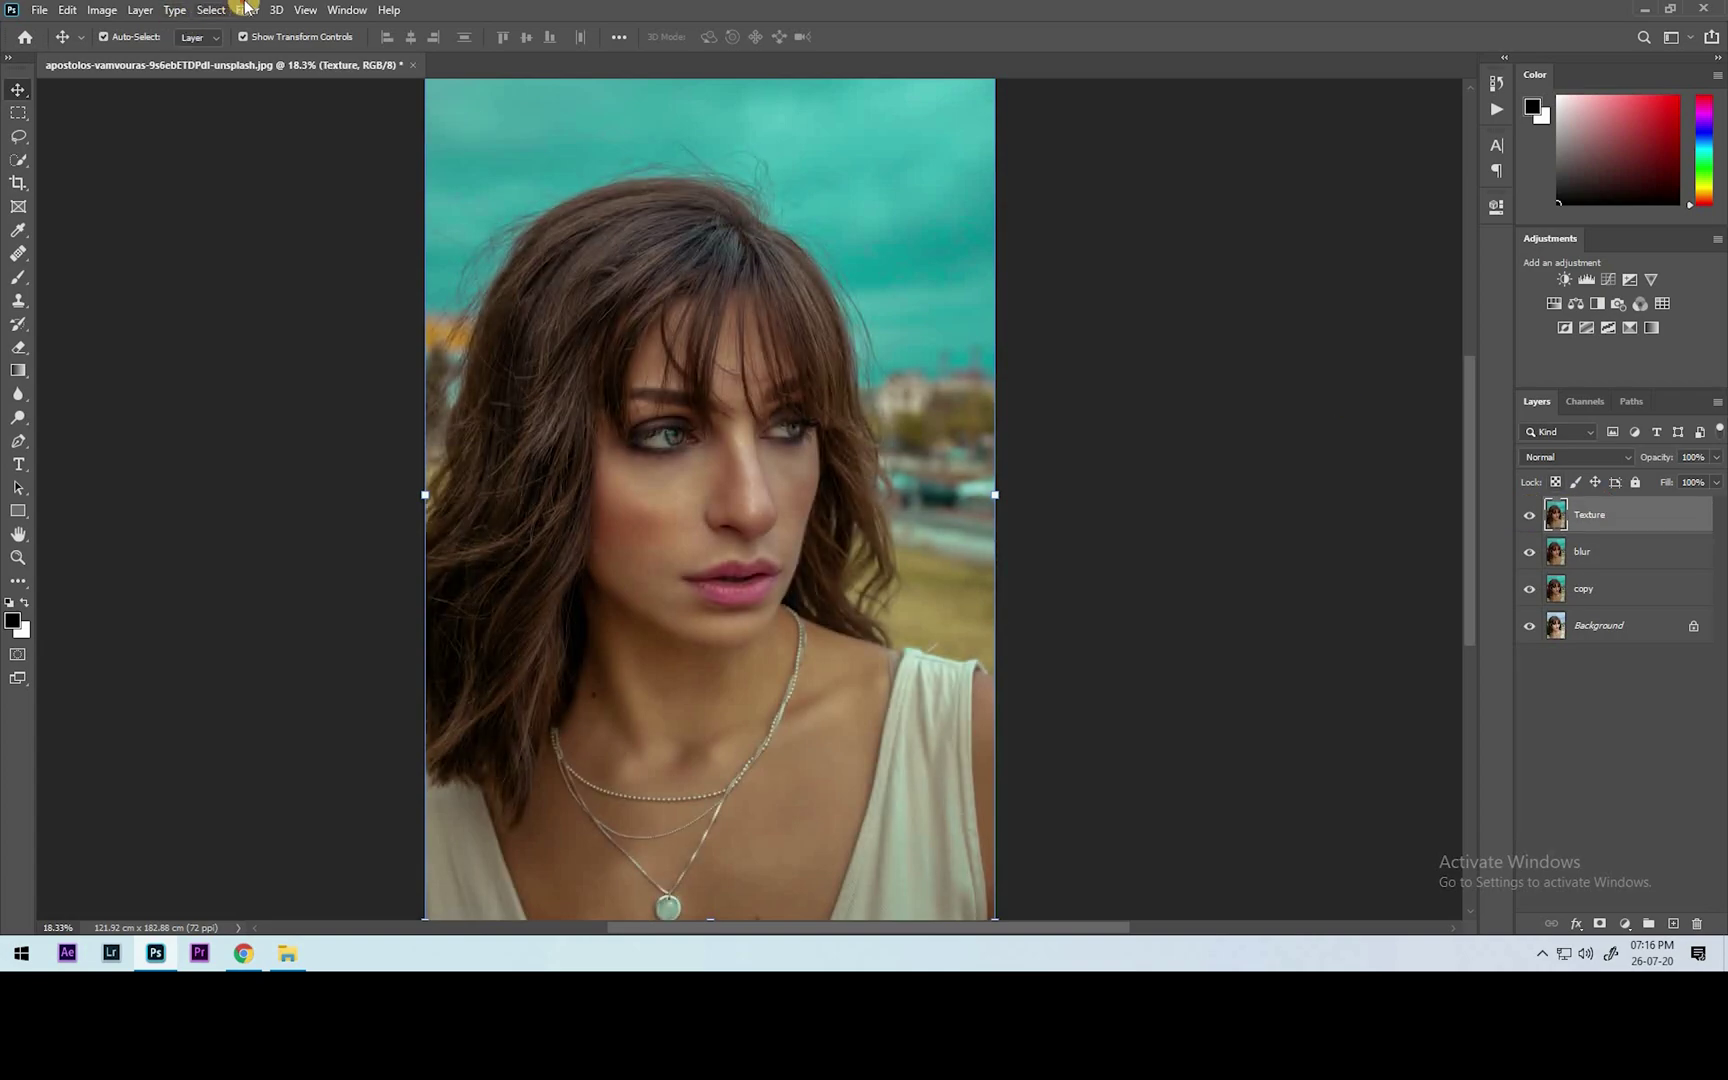
Step: Apply Image to Texture subtracting blur at Scale 2, Offset 128, and blend it Linear Light
{"action": "left_click", "coordinate": [102, 10]}
{"action": "left_click", "coordinate": [200, 270]}
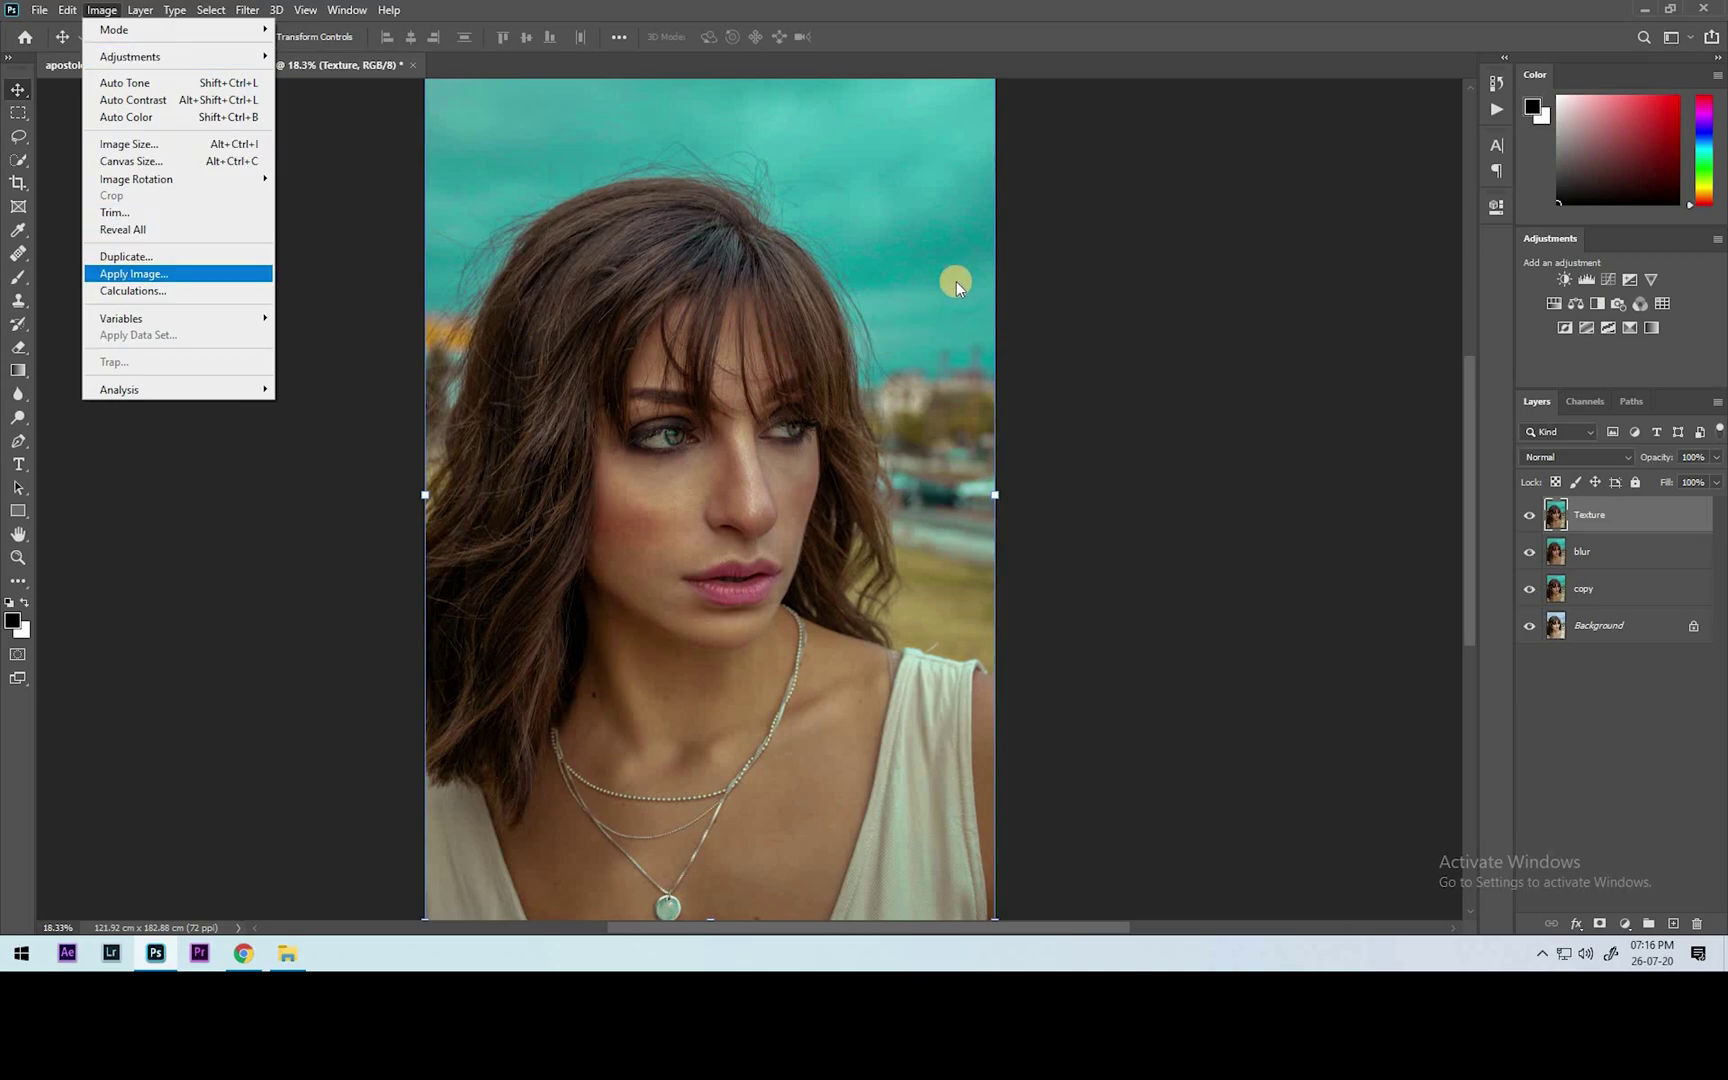
{"action": "left_click", "coordinate": [806, 268]}
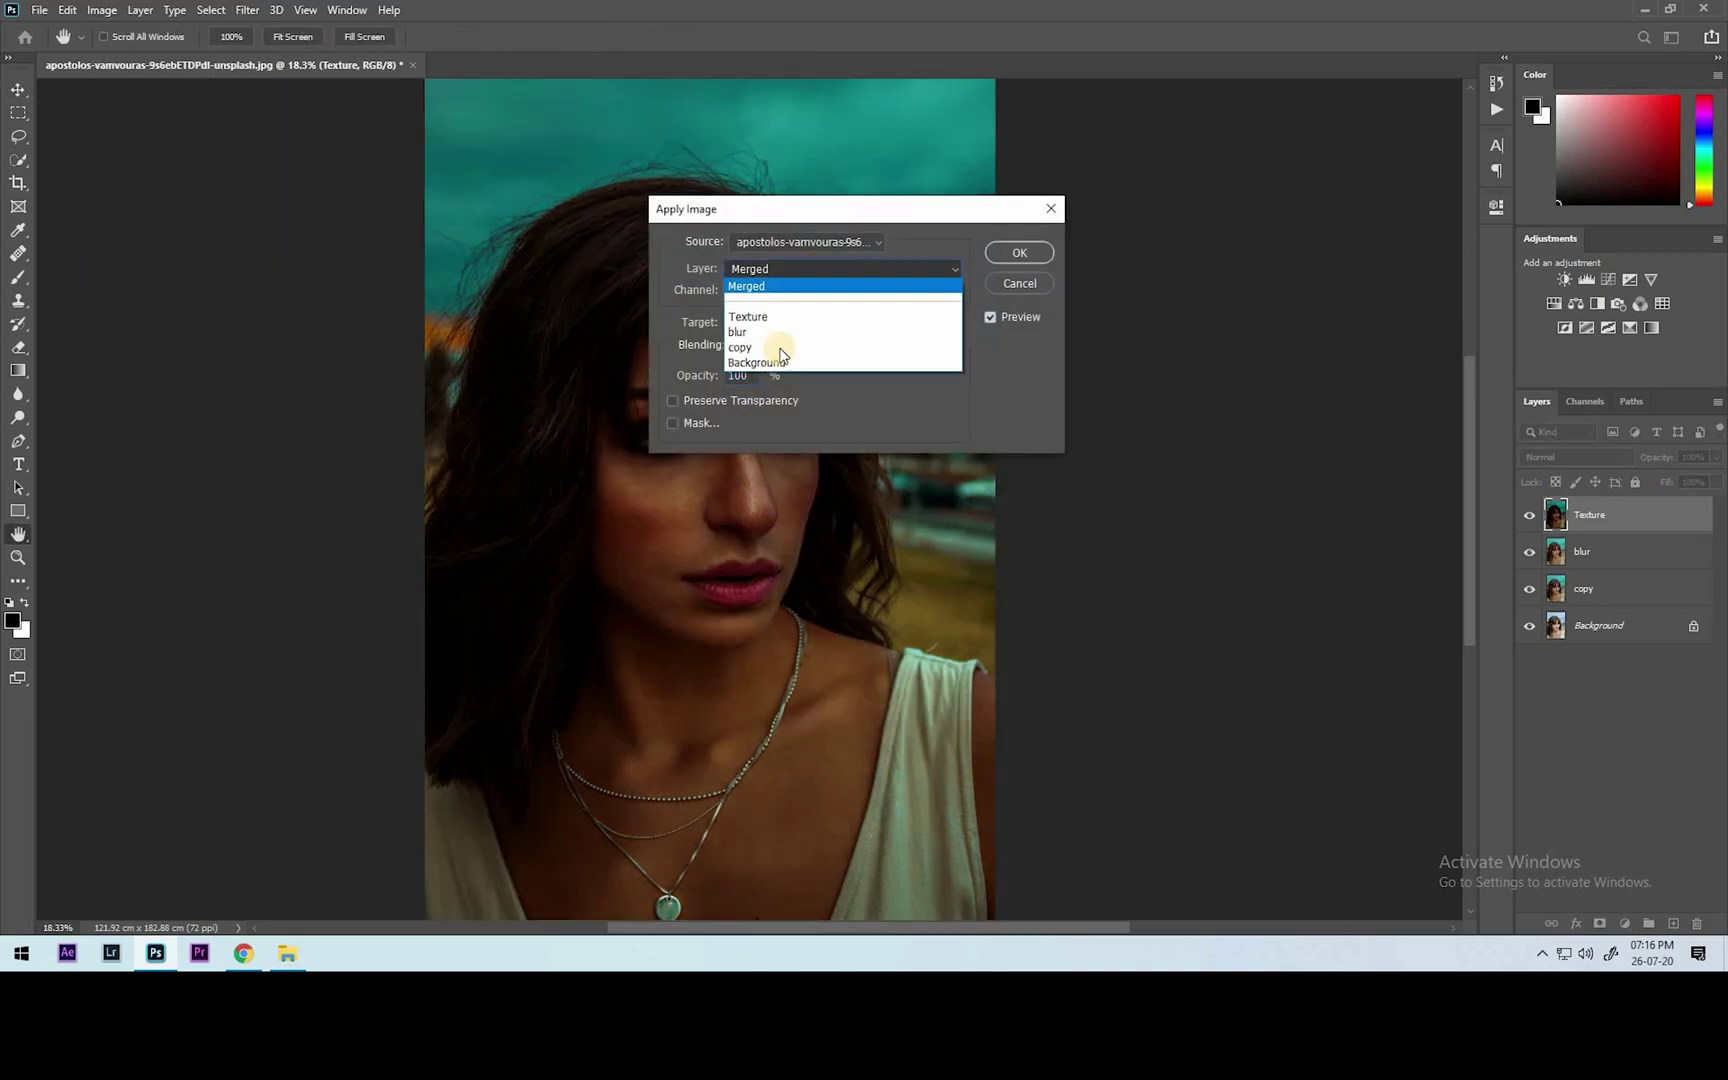
{"action": "left_click", "coordinate": [772, 333]}
{"action": "left_click", "coordinate": [790, 345]}
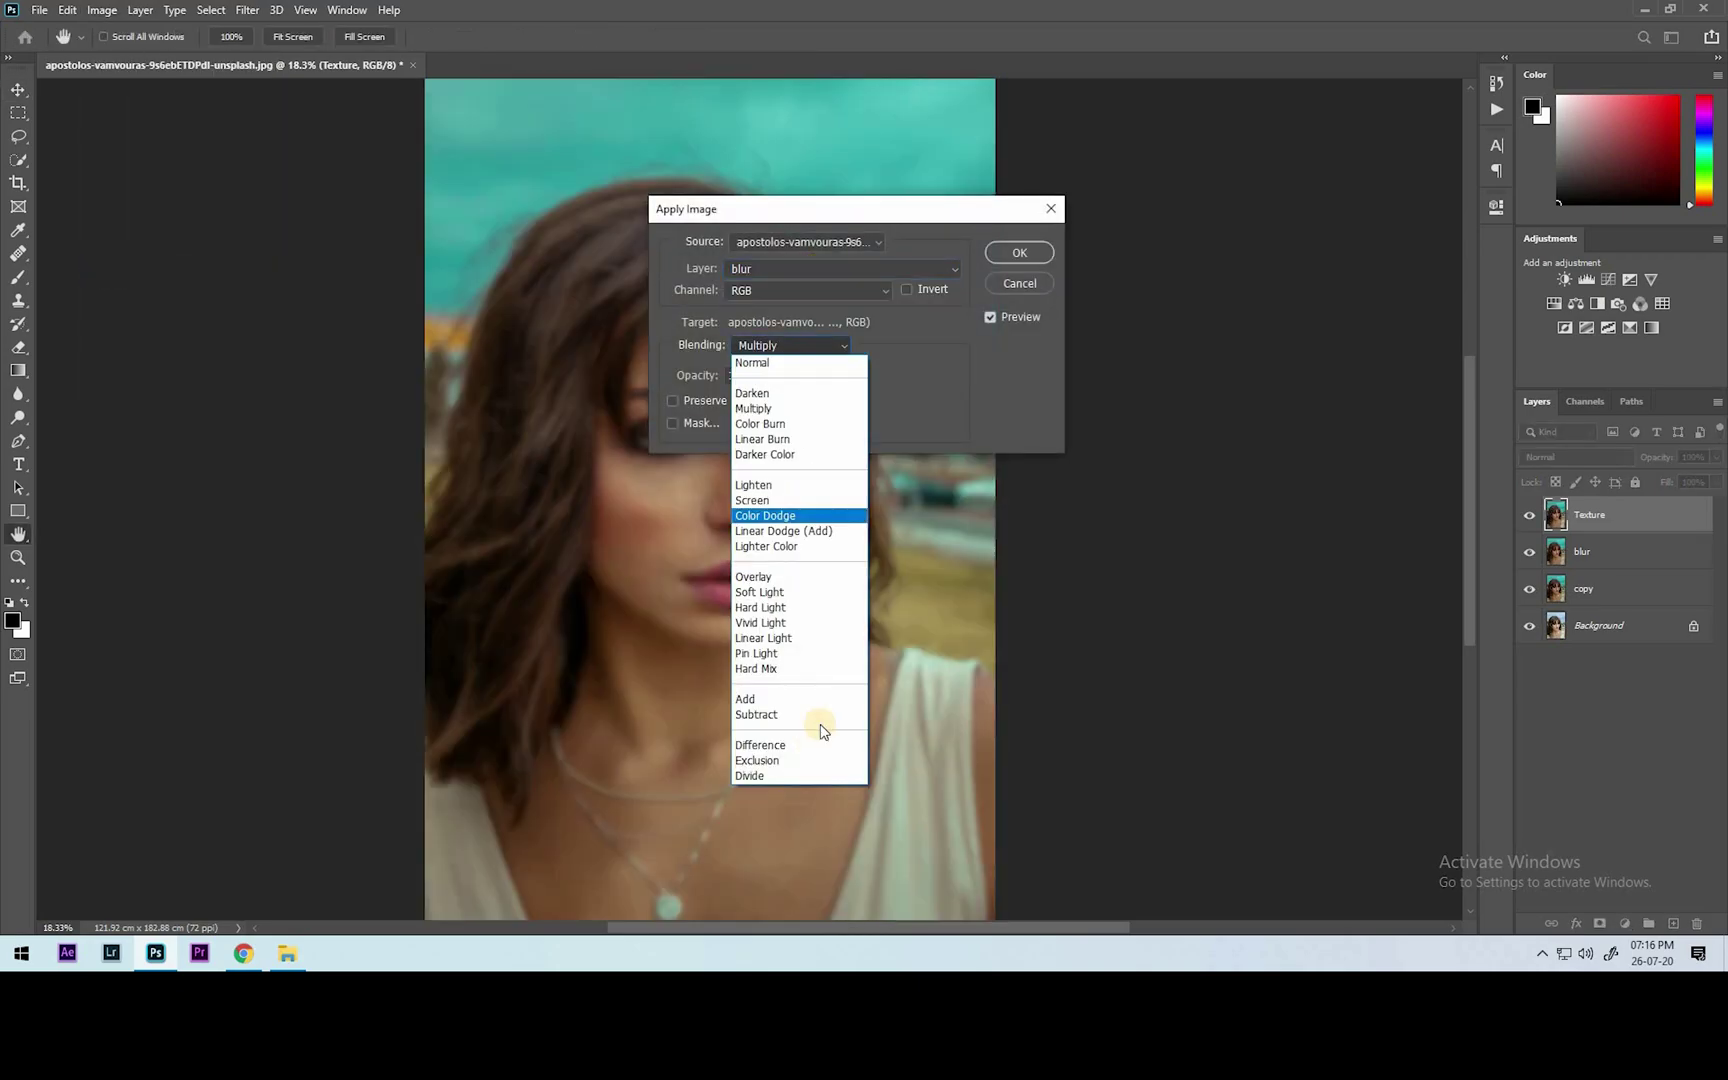
{"action": "left_click", "coordinate": [826, 714]}
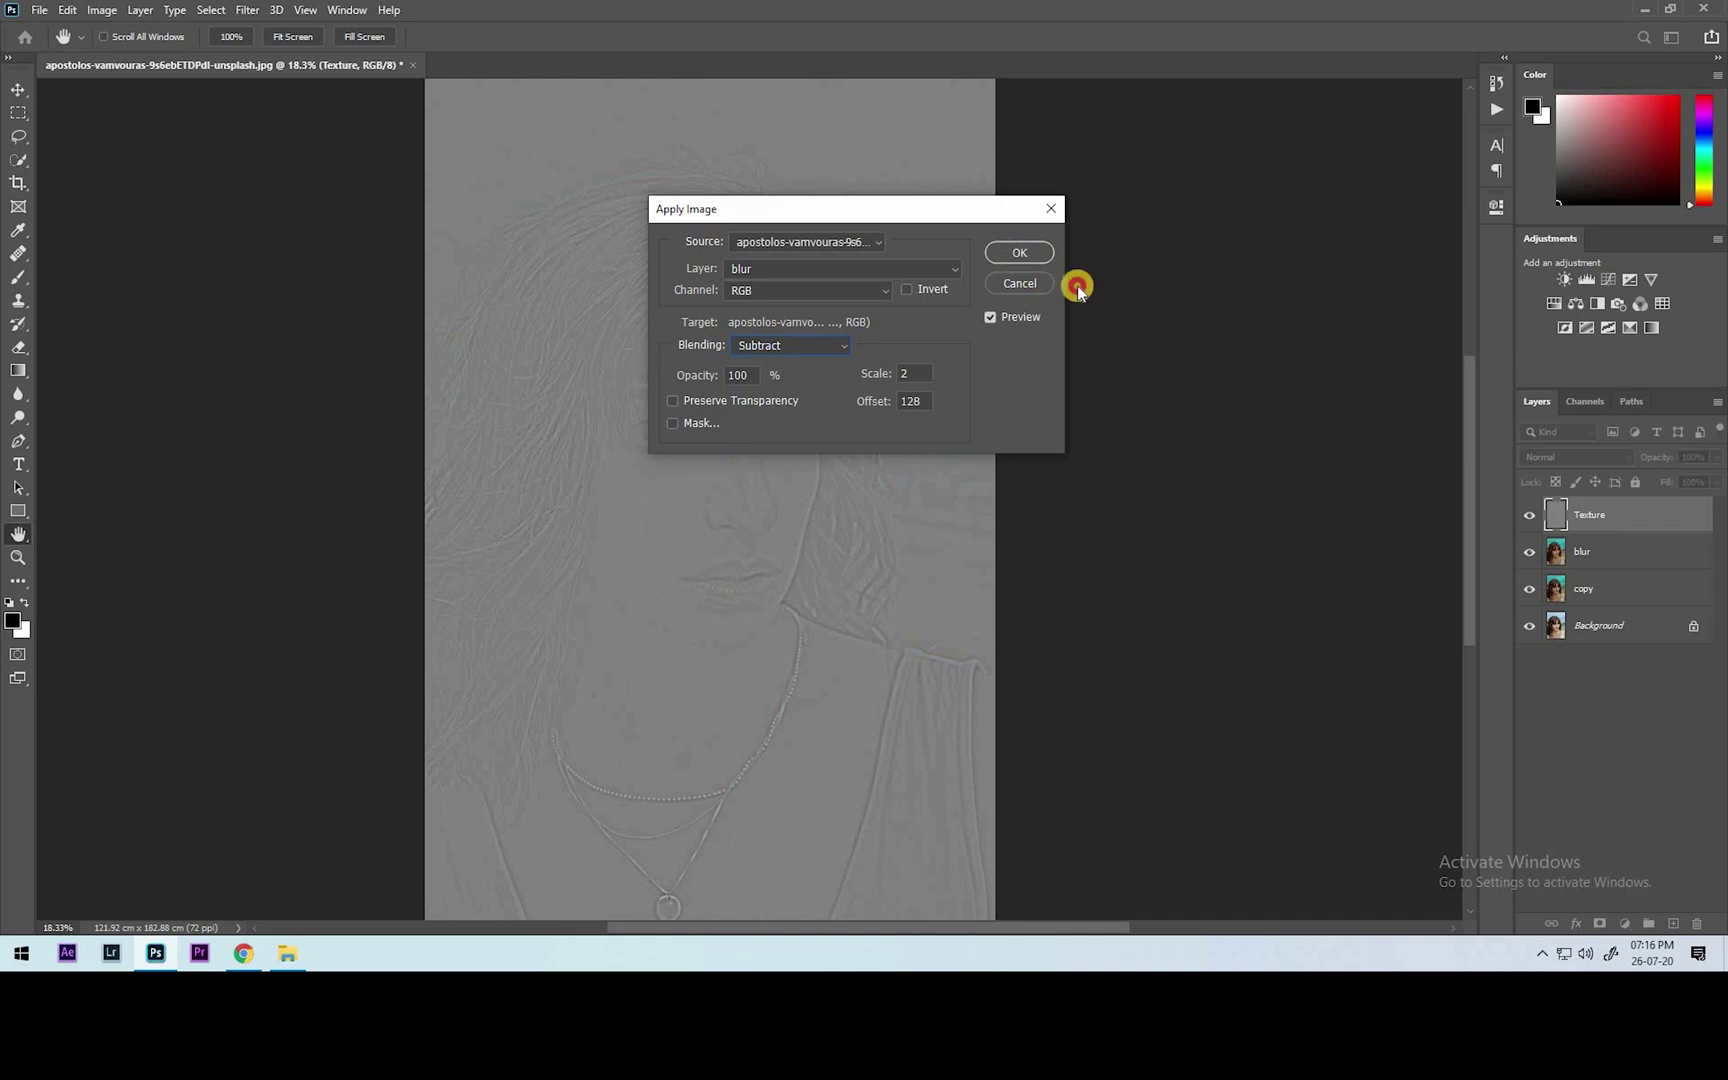
{"action": "key", "text": "Return"}
{"action": "left_click", "coordinate": [1590, 456]}
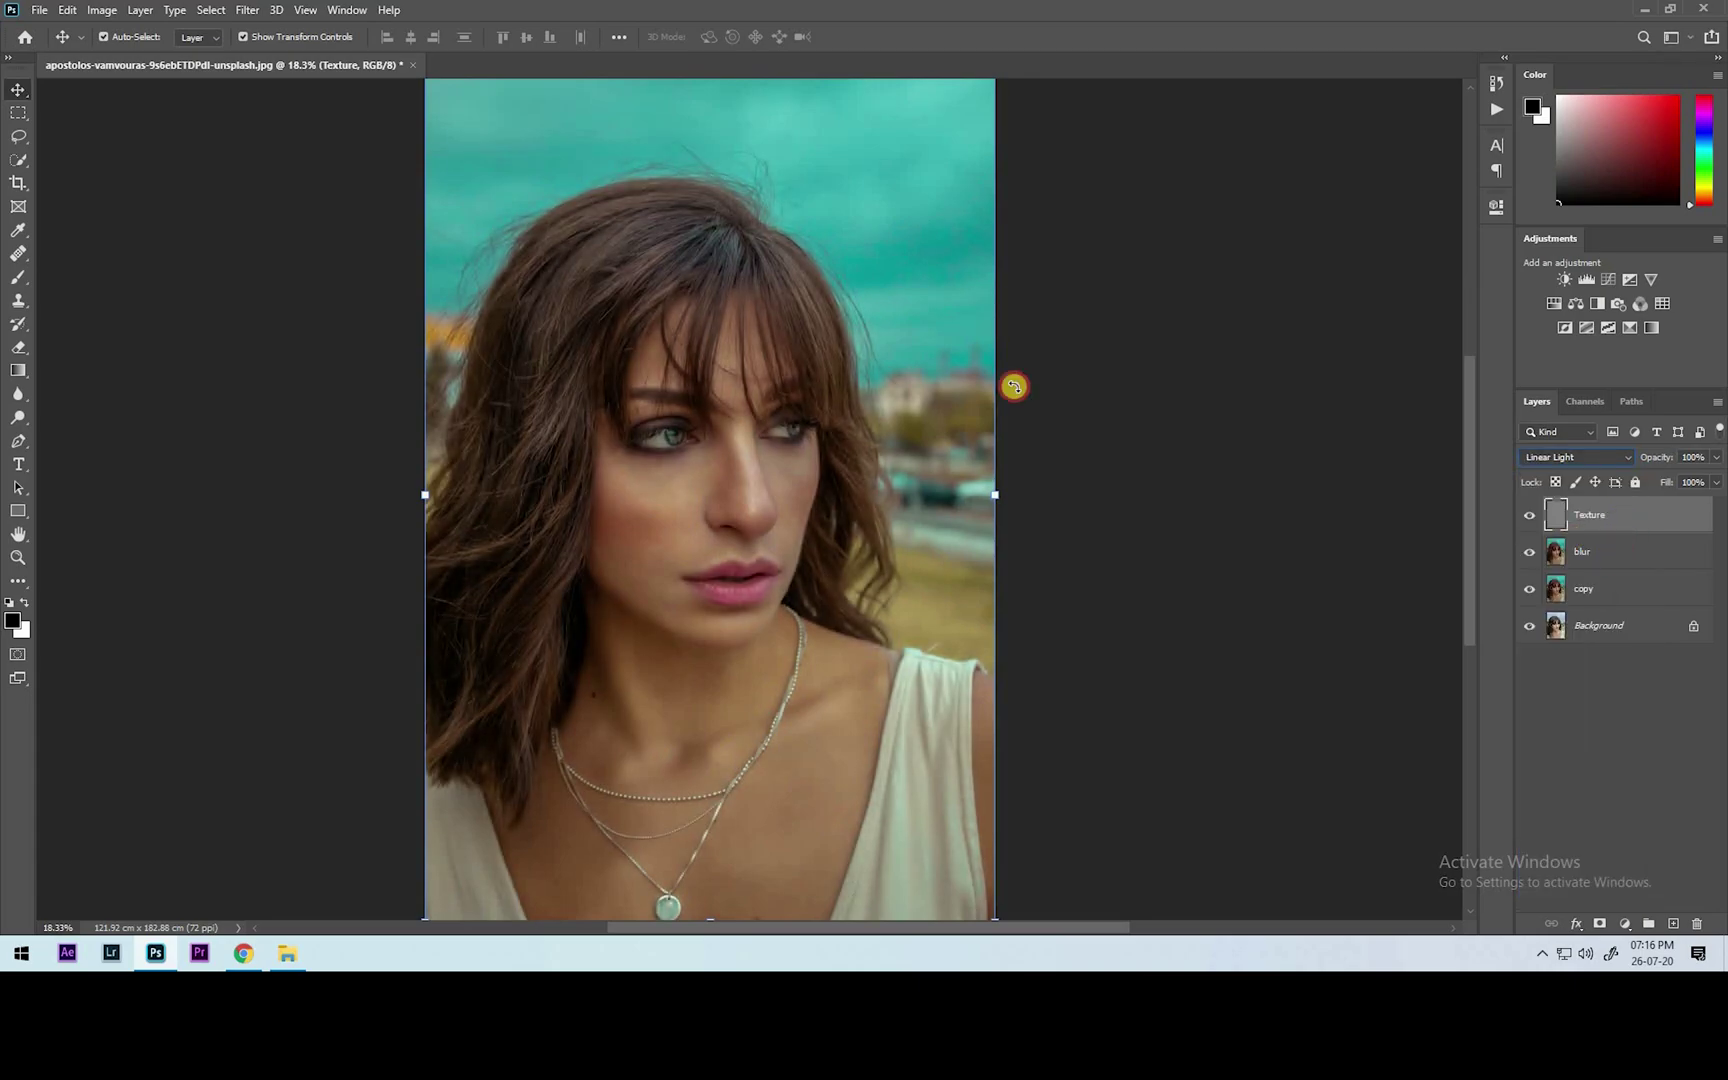
{"action": "key", "text": "alt+bracketleft"}
Step: Pick the Mixer Brush at size 150, zoom to the face, and sample skin near the nose
{"action": "mouse_move", "coordinate": [16, 274]}
{"action": "left_mouse_down"}
{"action": "mouse_move", "coordinate": [139, 316]}
{"action": "mouse_move", "coordinate": [137, 335]}
{"action": "mouse_move", "coordinate": [165, 330]}
{"action": "left_mouse_up"}
{"action": "scroll", "coordinate": [625, 301], "scroll_direction": "up", "scroll_amount": 2}
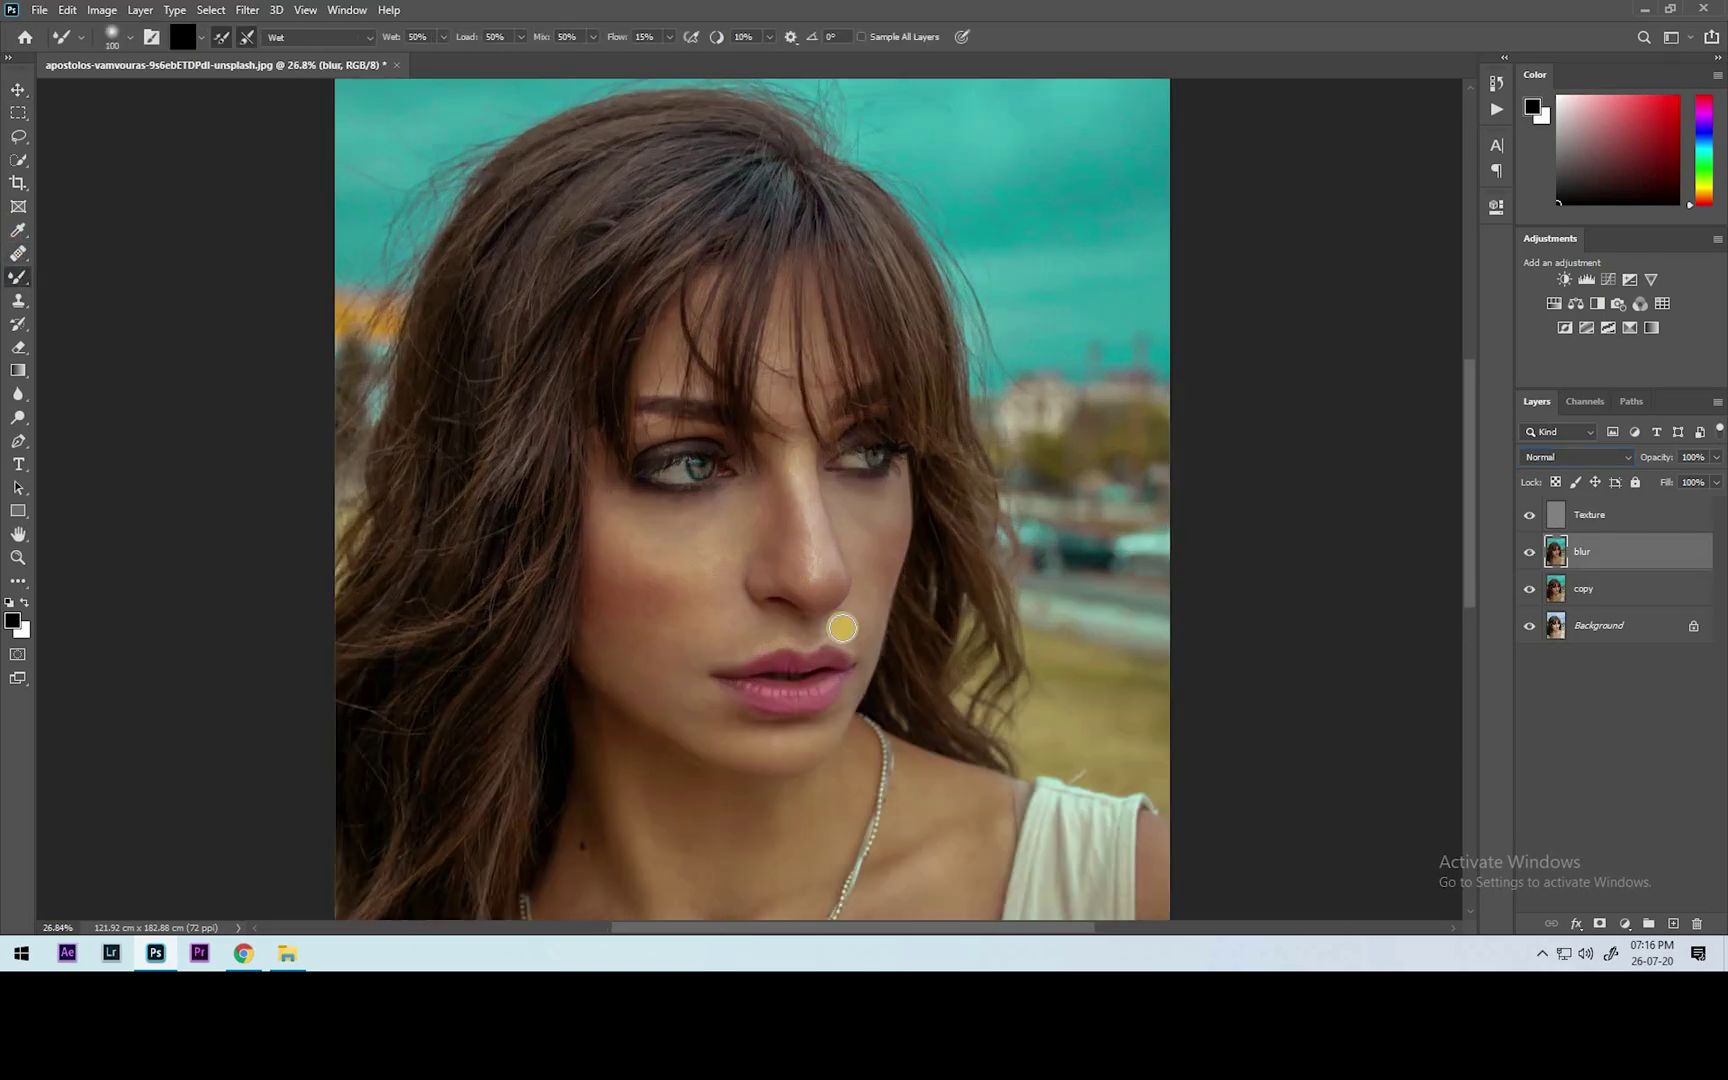
{"action": "scroll", "coordinate": [842, 628], "scroll_direction": "up", "scroll_amount": 4}
{"action": "key", "text": "bracketright"}
{"action": "key", "text": "bracketright"}
{"action": "scroll", "coordinate": [912, 433], "scroll_direction": "down", "scroll_amount": 2}
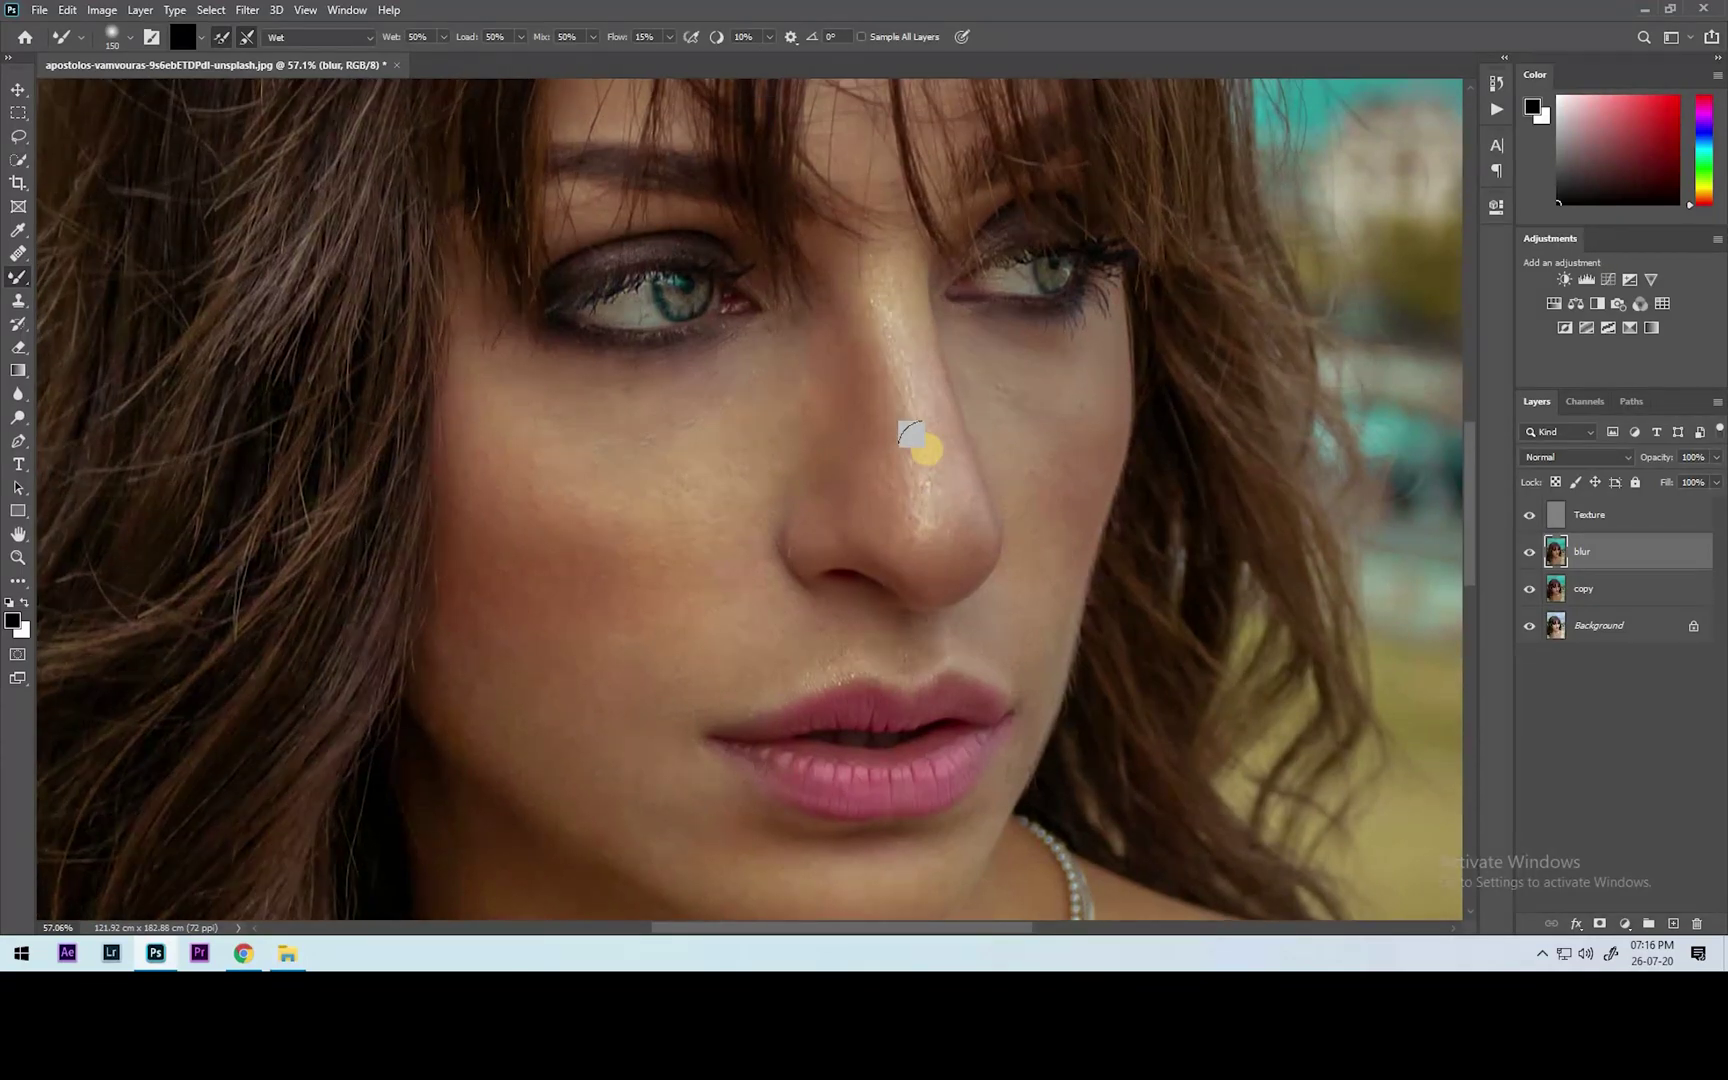
{"action": "left_click", "coordinate": [892, 360], "text": "alt"}
{"action": "left_click", "coordinate": [900, 425], "text": "alt"}
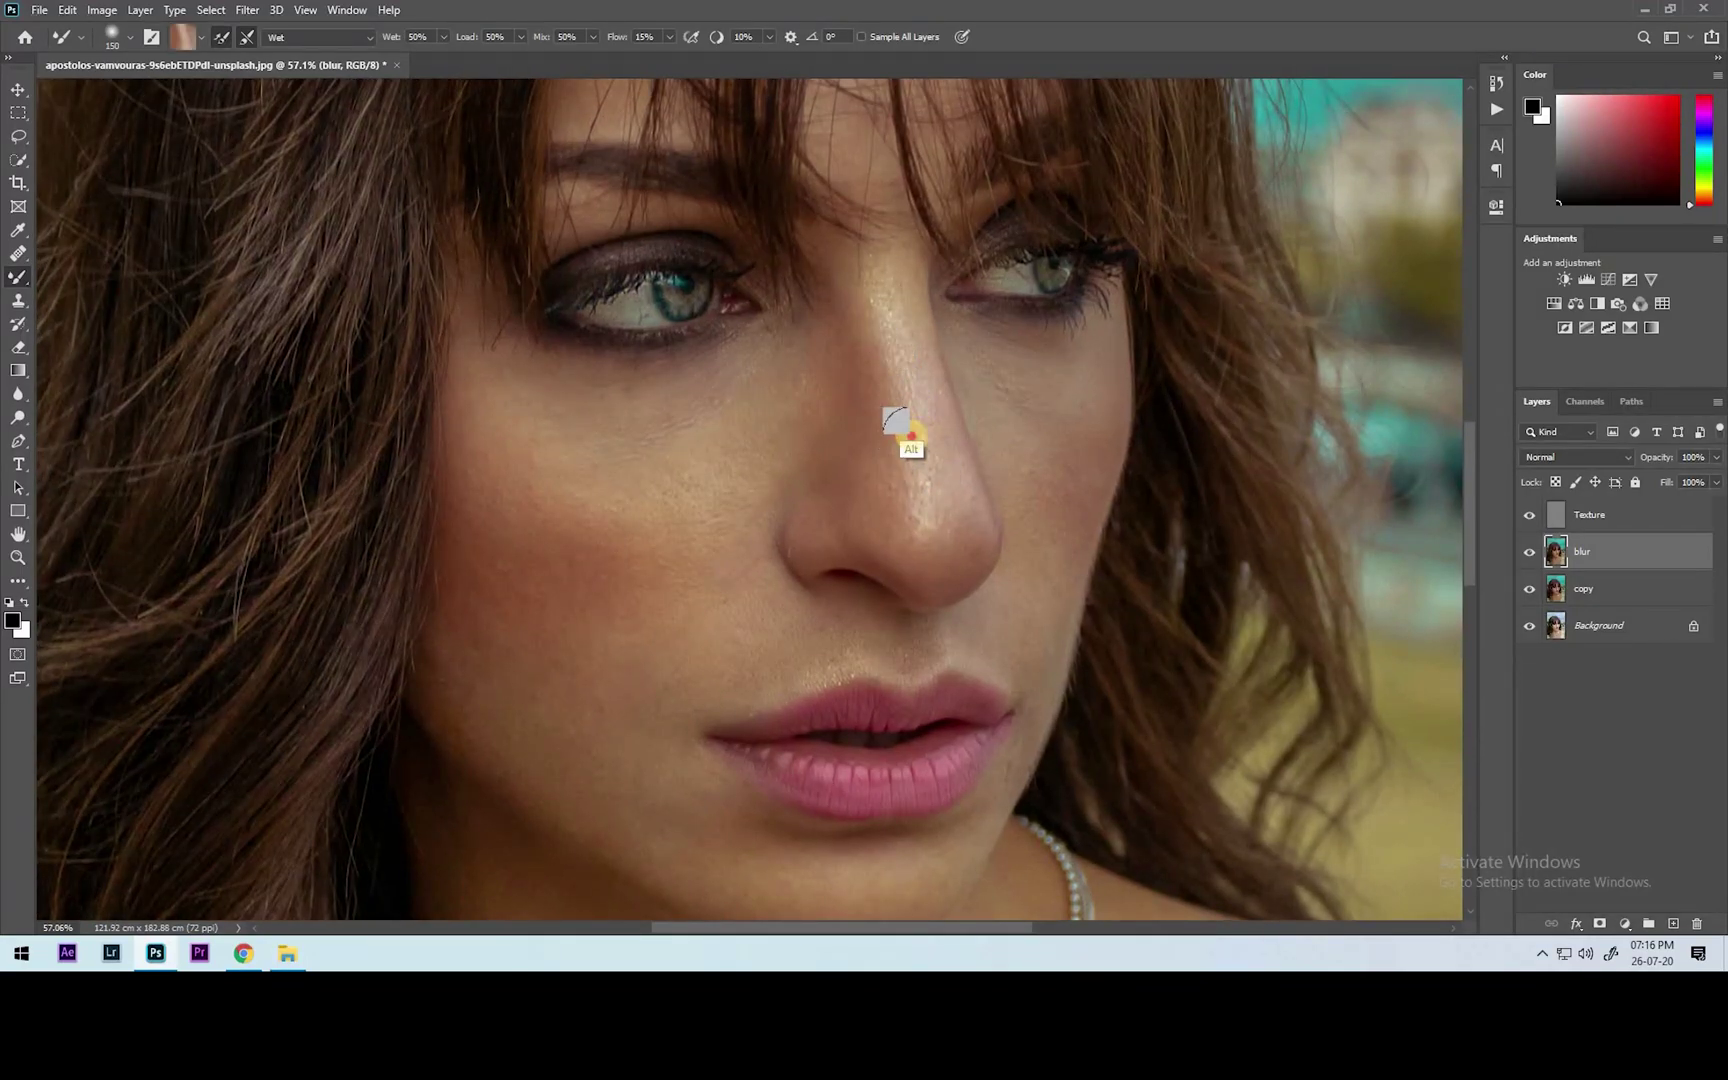